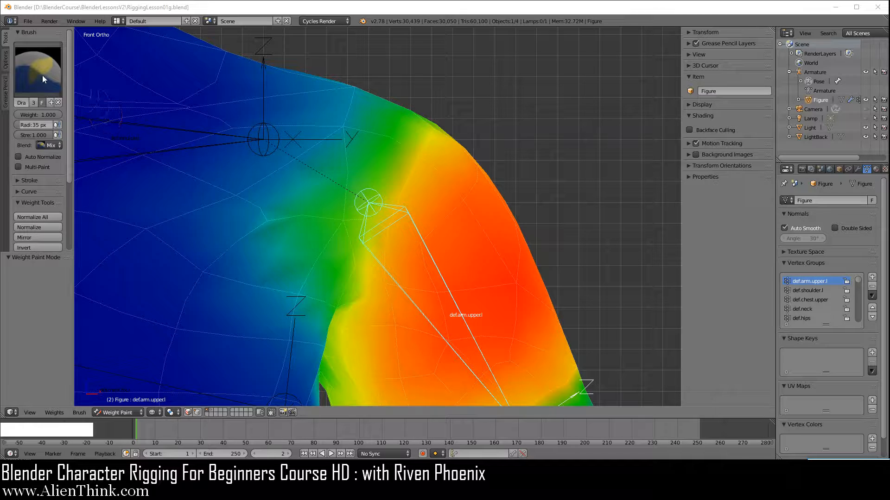
Step: Enable the unified strength setting for the weight paint brushes and switch the active brush to Add
left_click(6, 60)
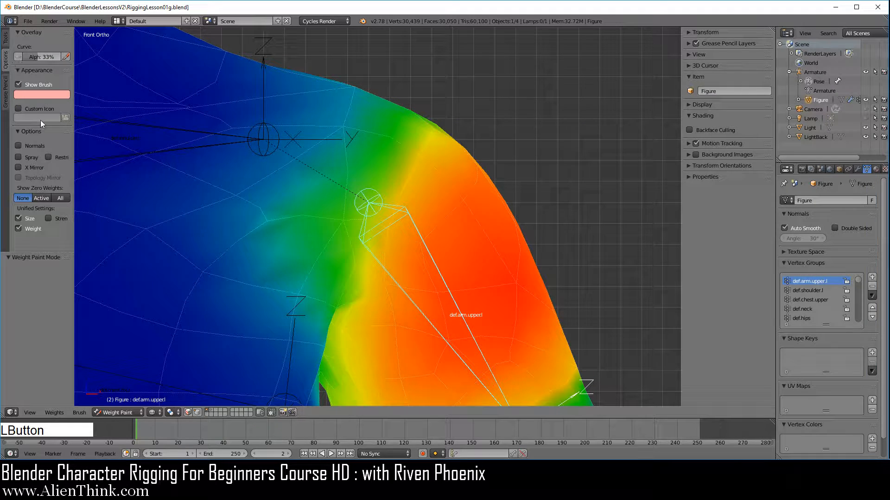
left_click(48, 219)
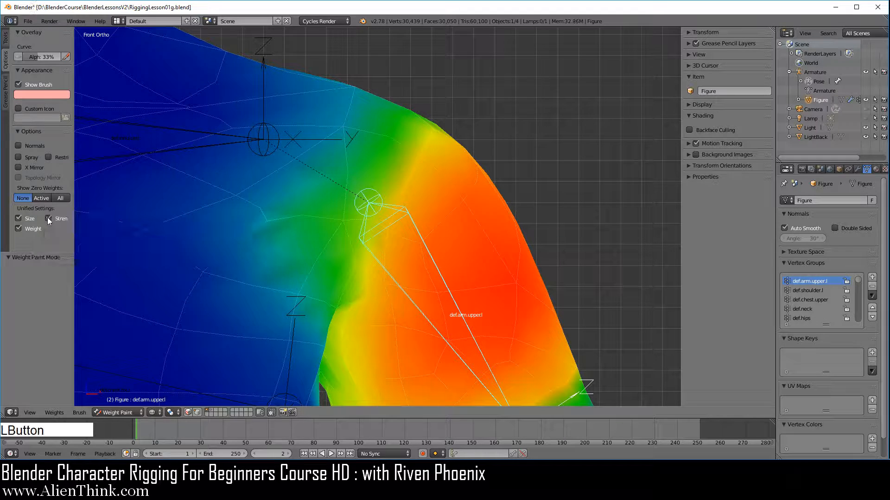
left_click(5, 40)
left_click(38, 69)
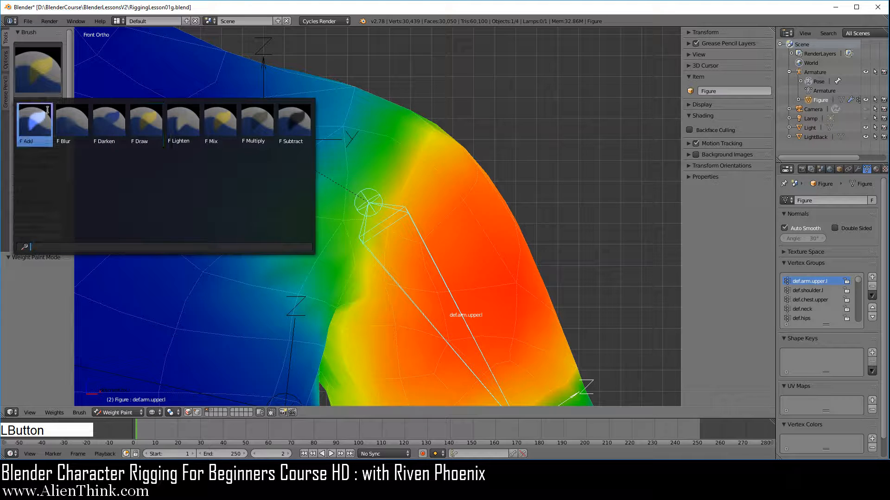
left_click(38, 121)
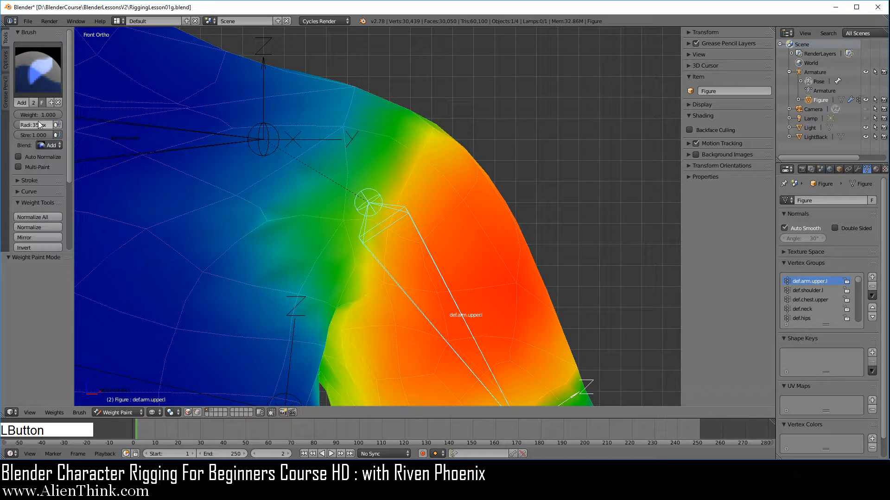
Step: Set the Add brush's weight and strength to 1.000 and save the file
left_click(23, 136)
left_click_drag(33, 115, 40, 115)
left_click(29, 21)
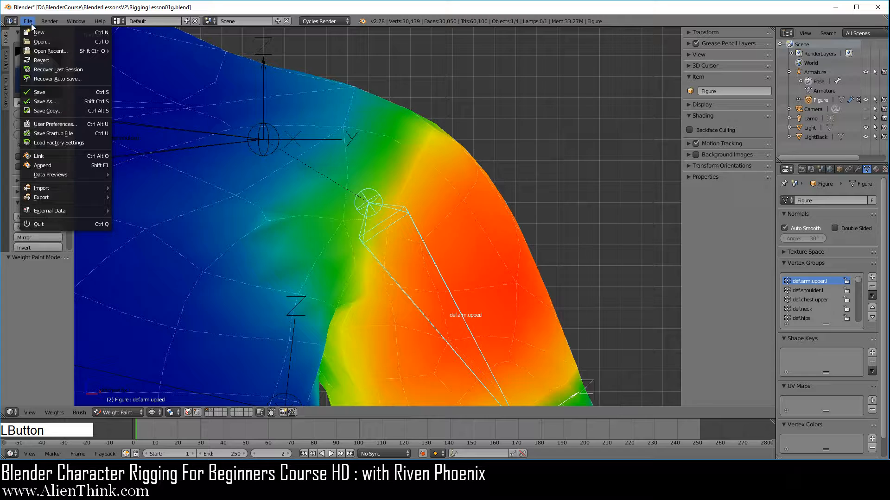
left_click(51, 91)
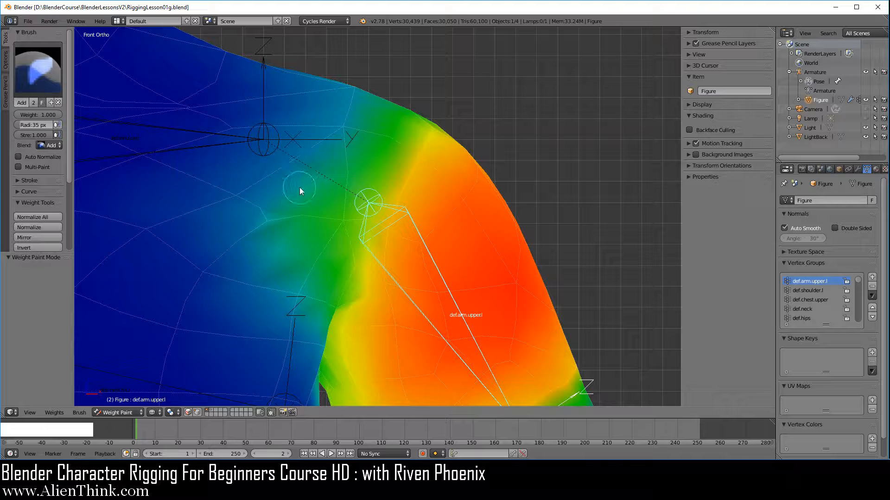
Step: Enlarge the brush radius to 109 px and lower its strength to 0.440 directly over the model
key("f")
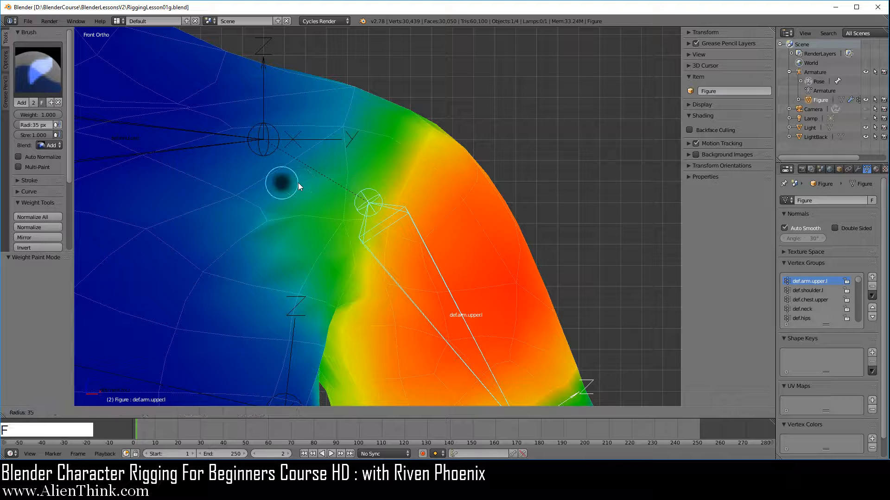
left_click(330, 200)
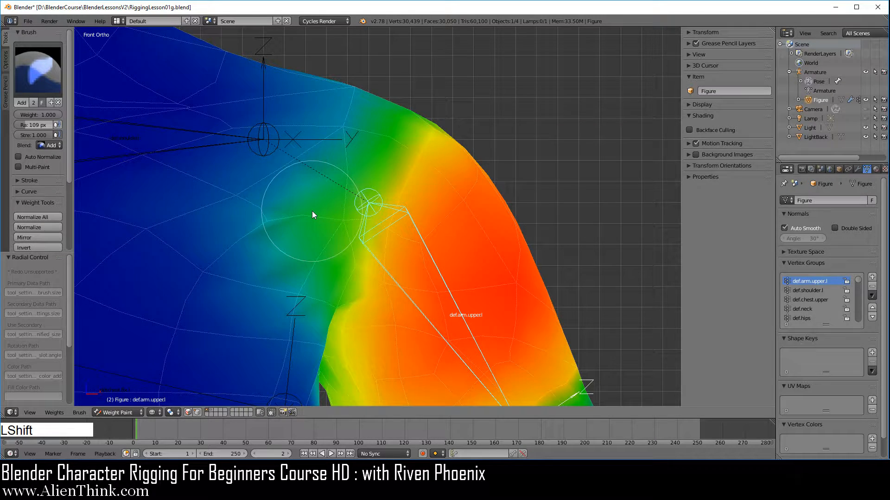
key("shift+f")
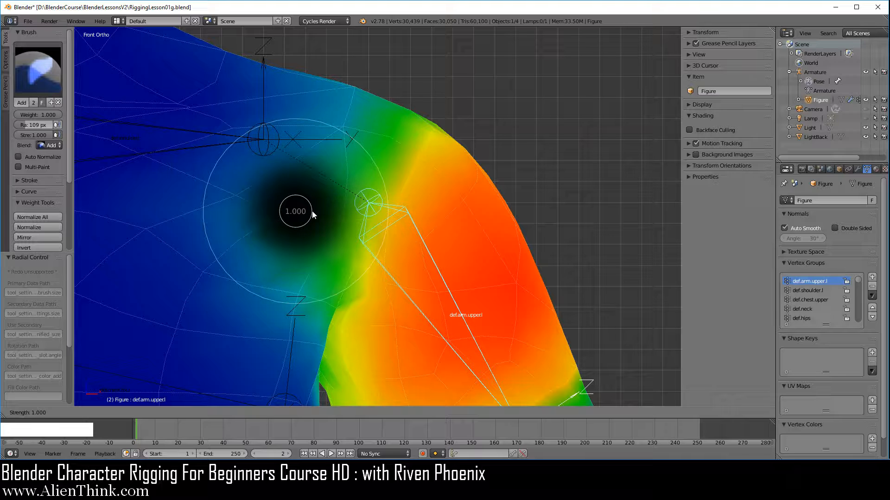
left_click(351, 231)
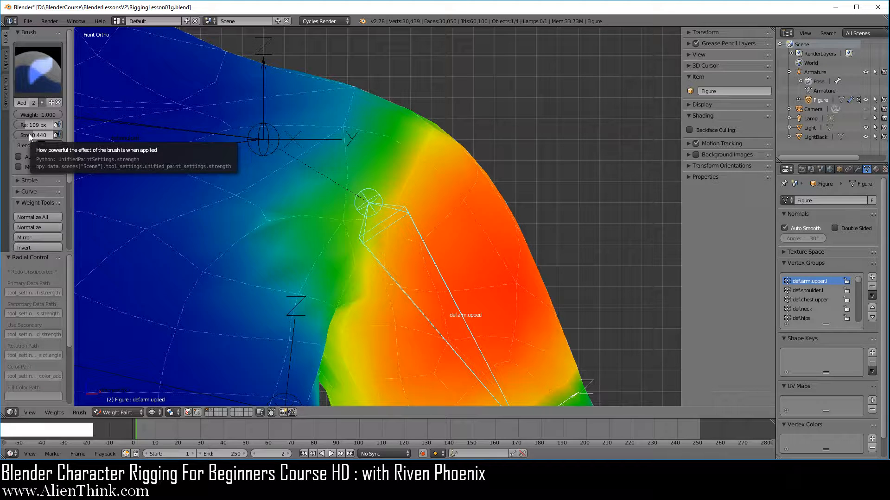
Step: Set the brush strength back to 1.000 and lower the brush weight to 0.219
mouse_move(29, 133)
left_mouse_down()
mouse_move(54, 134)
mouse_move(59, 115)
mouse_move(26, 115)
left_mouse_up()
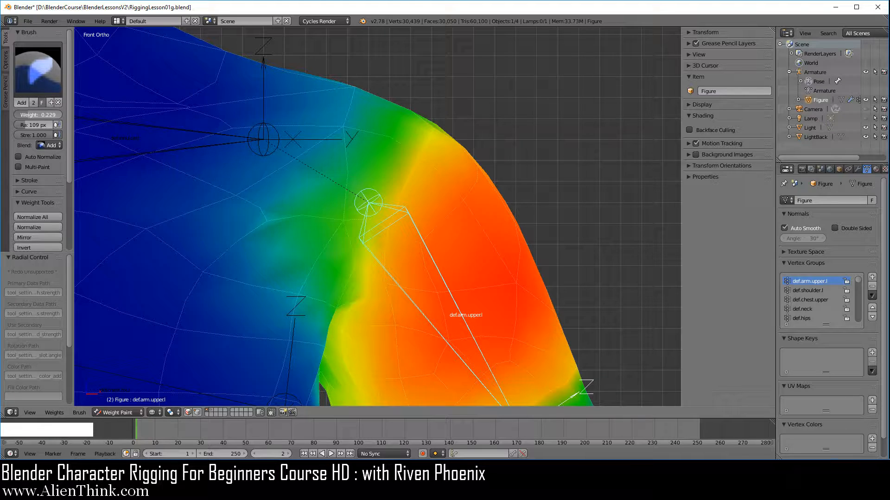
left_click_drag(26, 115, 25, 115)
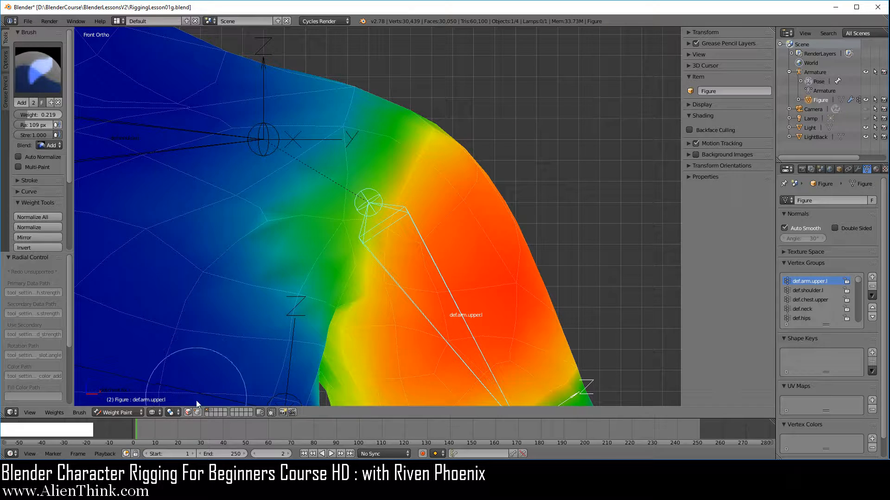
Step: Turn on vertex selection masking, select the vertex on top of the shoulder and set its def.arm.upper.l weight to 0
left_click(196, 413)
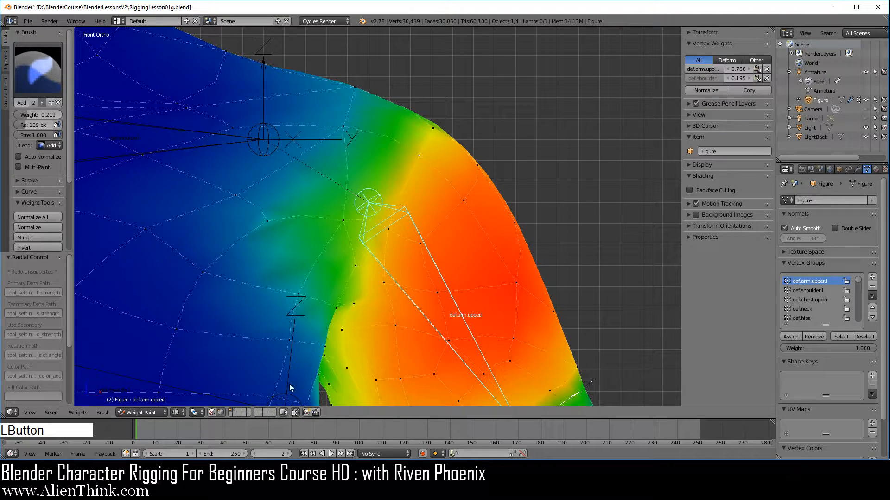
right_click(419, 157)
left_click_drag(740, 69, 700, 69)
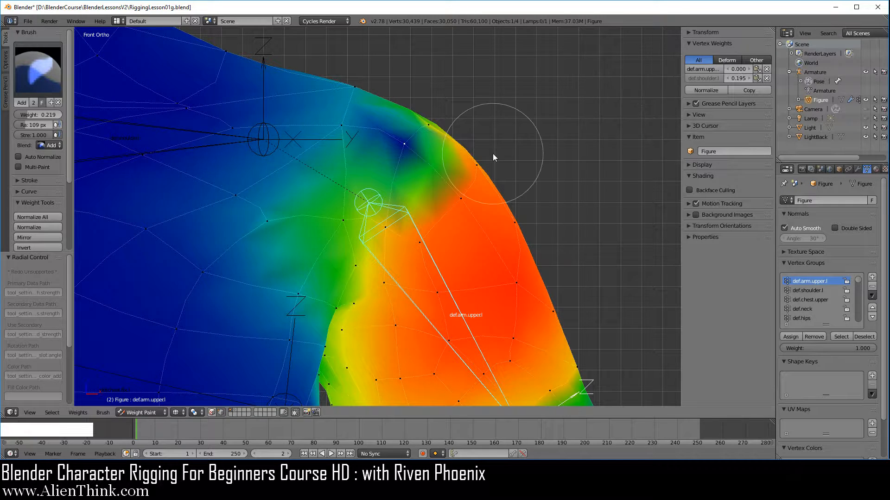
Step: Reduce the brush radius to 66 px and build up the selected shoulder vertex's weight with four single dabs
key("f")
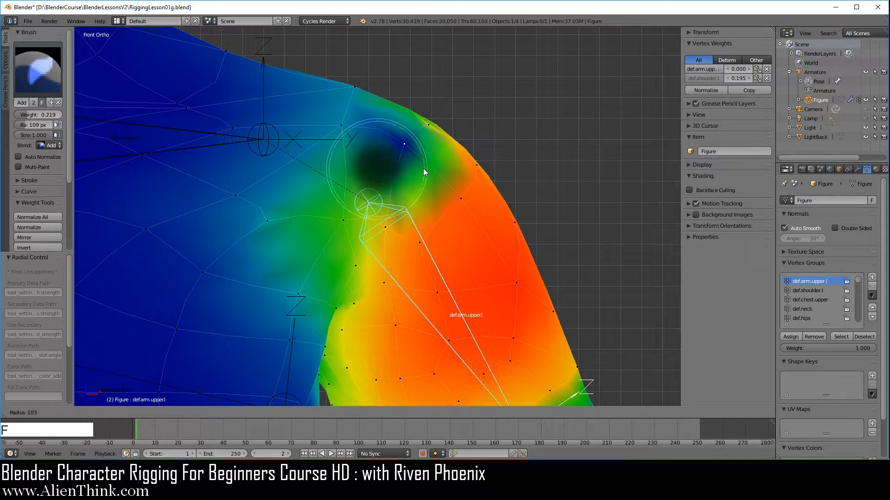
left_click(408, 168)
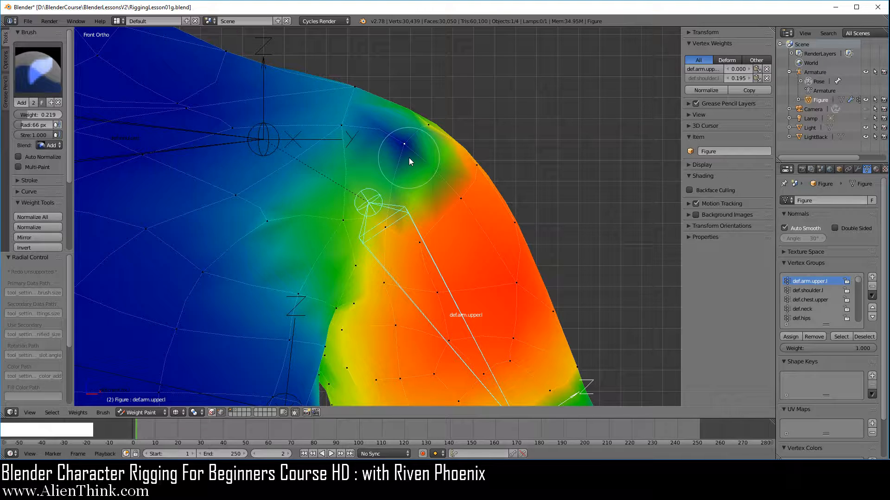
left_click(409, 157)
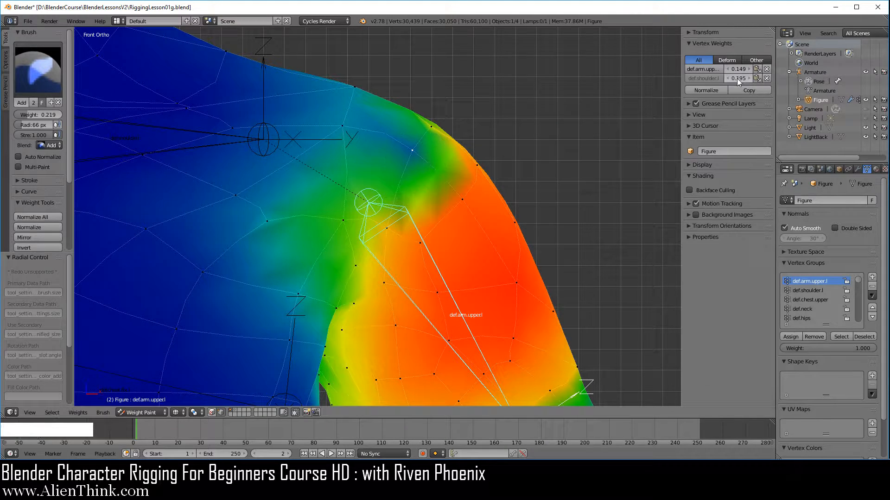
left_click(415, 155)
left_click(416, 157)
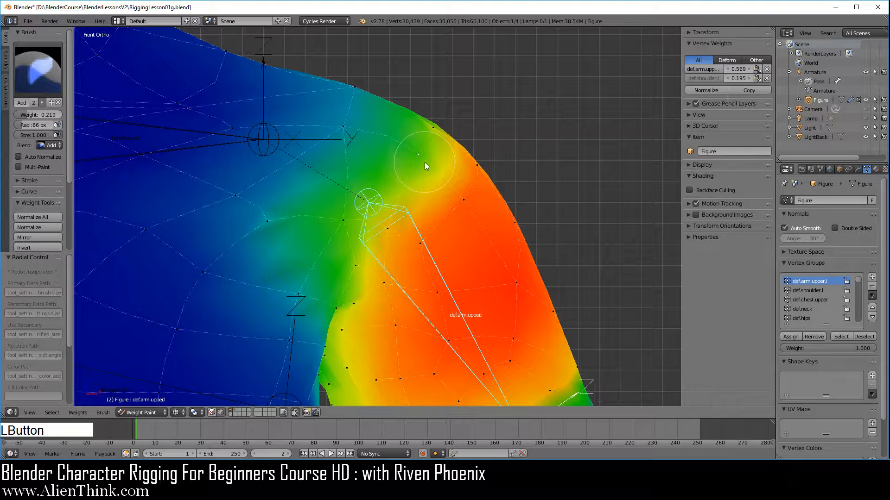
left_click(424, 162)
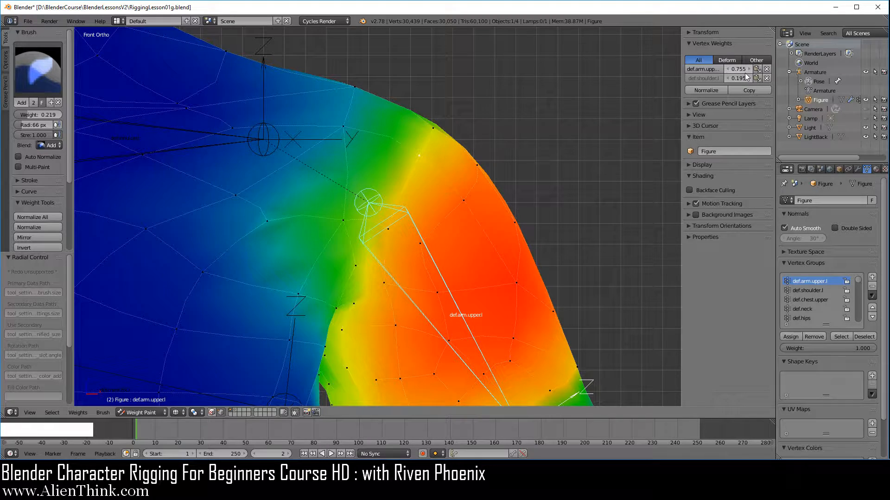
Step: Reset the shoulder vertex's def.arm.upper.l weight to 0, and set the brush weight to 1.000 and strength to 0.181
left_click_drag(741, 70, 579, 70)
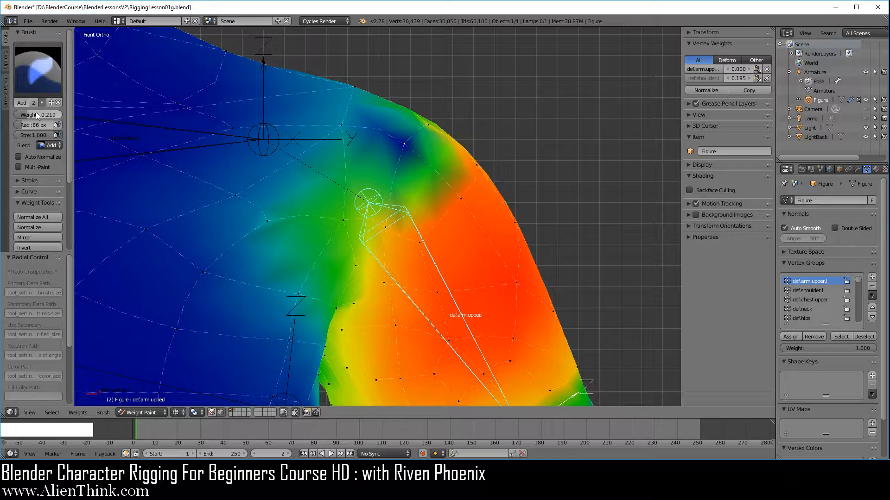
mouse_move(37, 116)
left_mouse_down()
mouse_move(63, 117)
mouse_move(68, 128)
left_mouse_up()
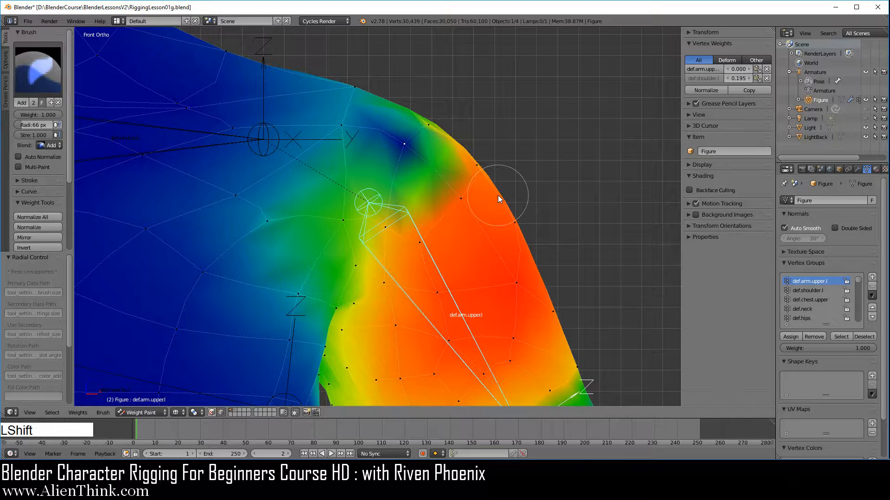
key("shift+f")
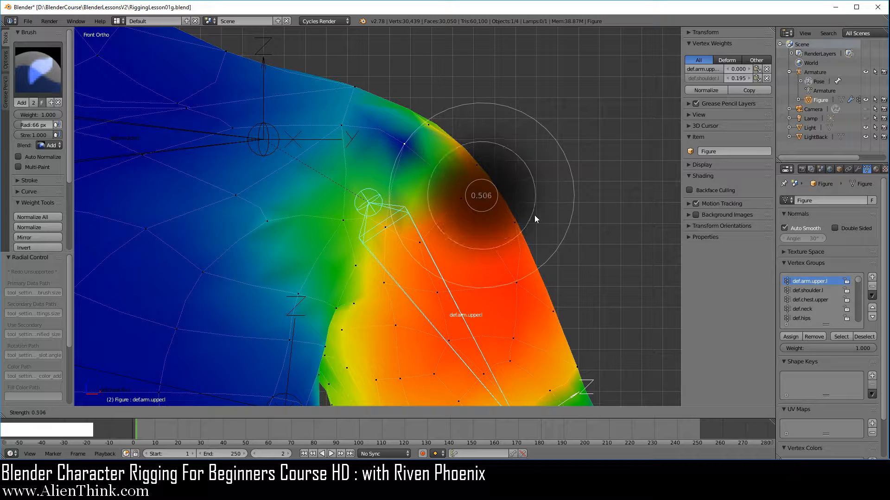
mouse_move(558, 222)
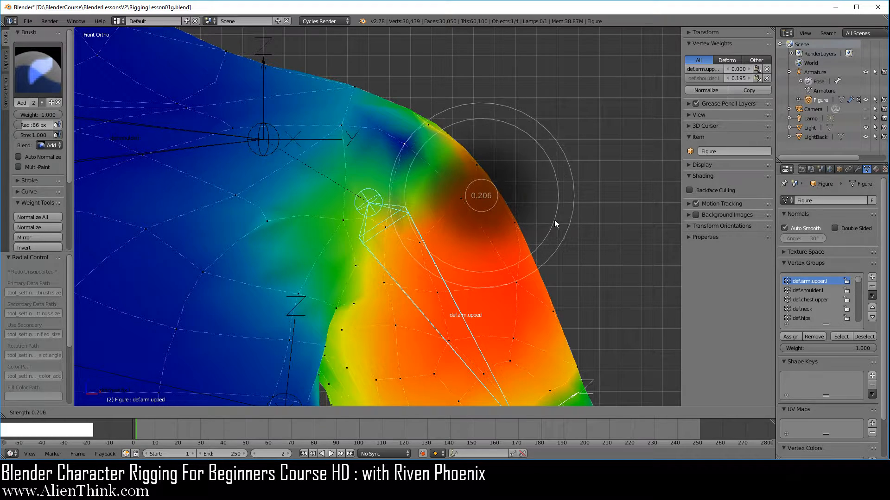
left_click(557, 219)
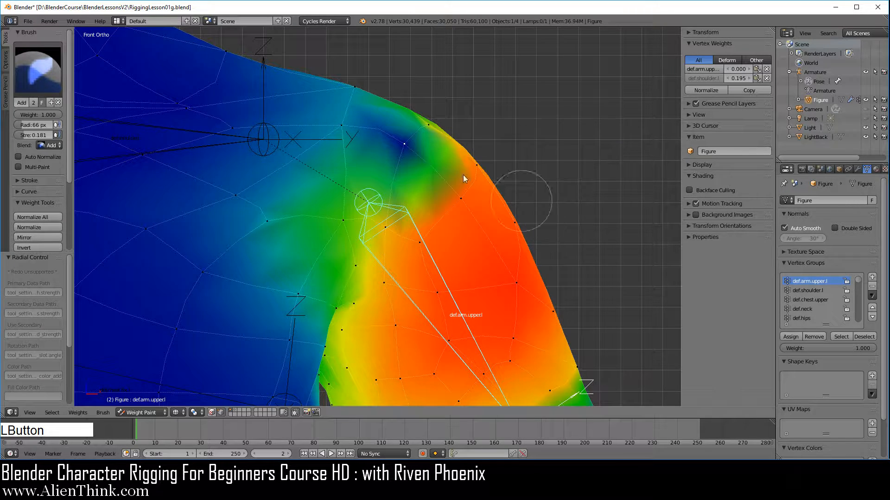
Step: Paint weight gradually onto the selected shoulder vertex with three dabs of the low-strength Add brush
left_click(414, 156)
left_click(418, 160)
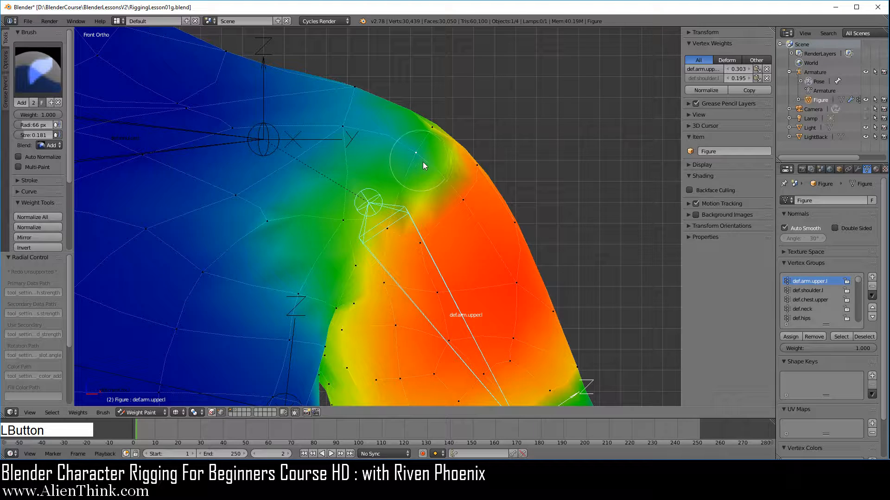
left_click(424, 162)
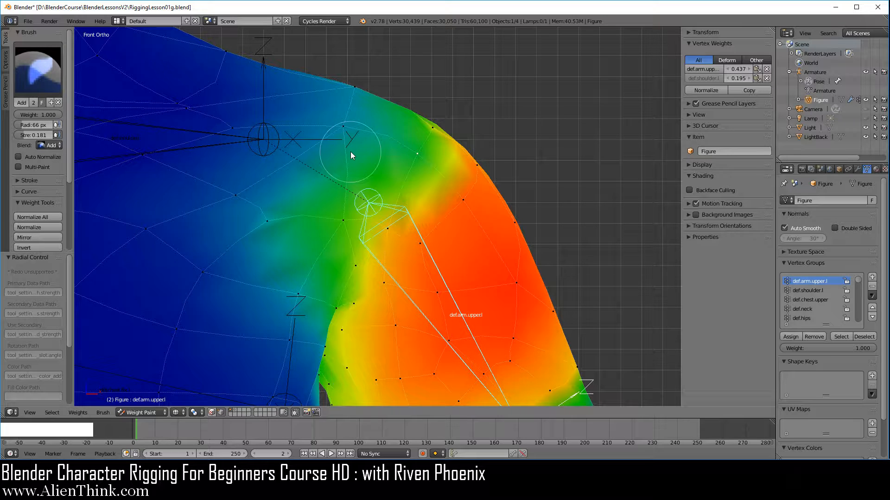
Step: Restore the brush strength to 1.000 and enlarge the brush radius to 178 px
key("shift")
key("shift+f")
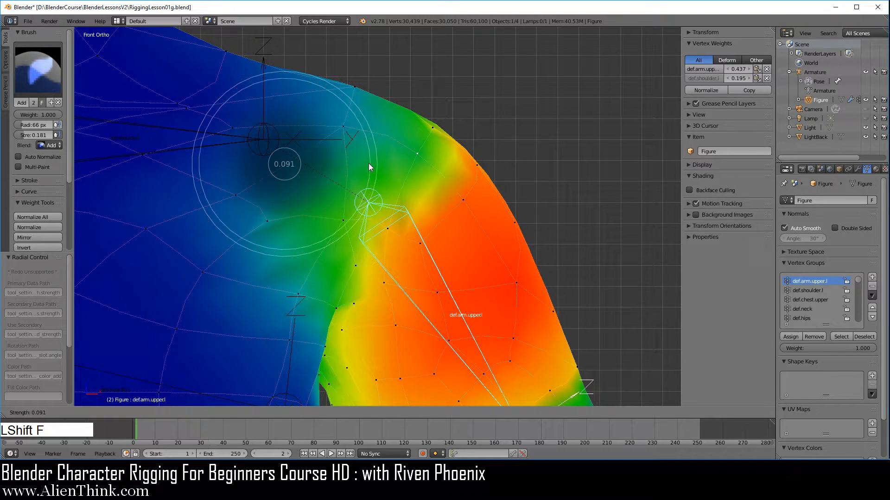
left_click(363, 179)
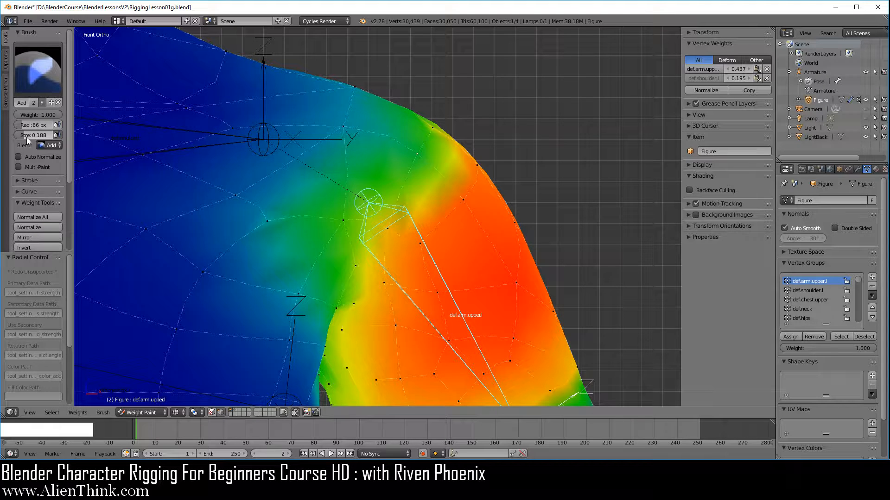
left_click_drag(26, 137, 58, 137)
key("f")
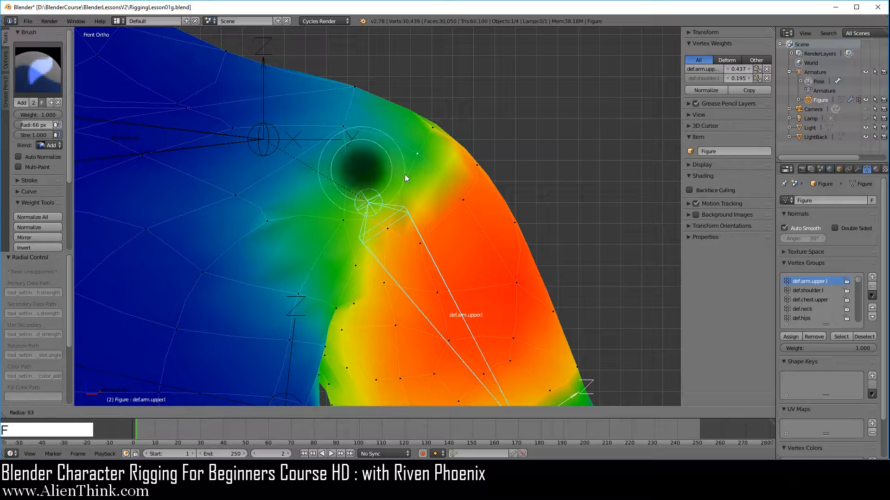
left_click(441, 193)
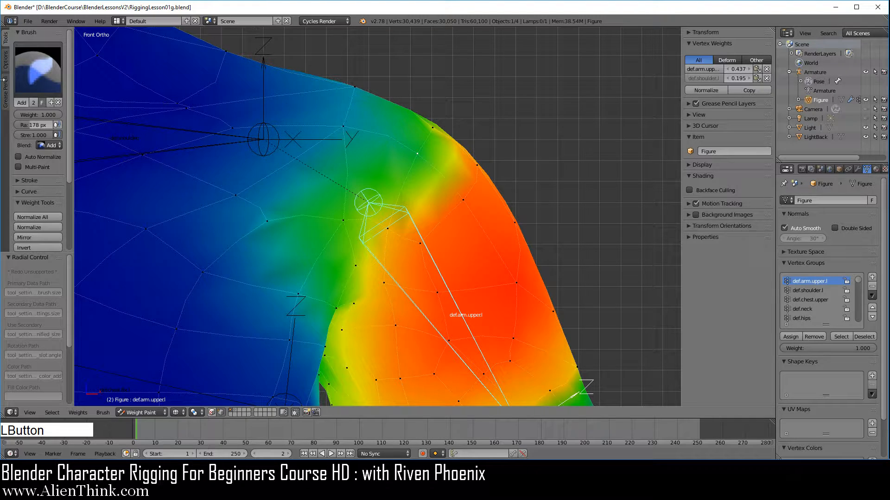
Step: Turn on the curve overlay so the brush falloff is drawn inside the brush circle
left_click(6, 60)
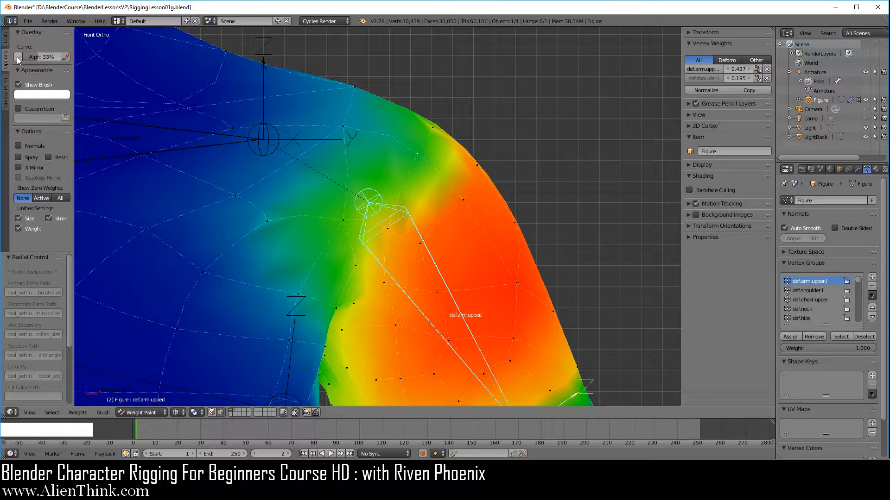
left_click(18, 57)
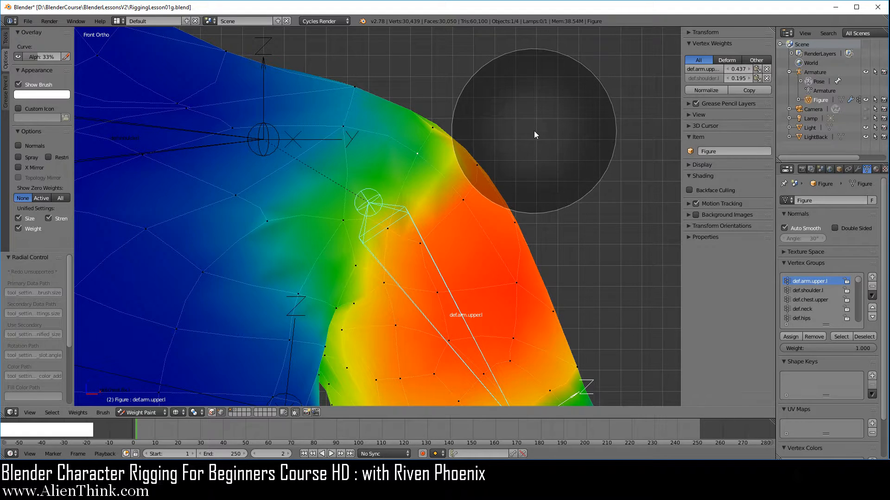
Step: Expand the brush's falloff Curve settings and widen the tool shelf to show the curve at a larger size
left_click(6, 39)
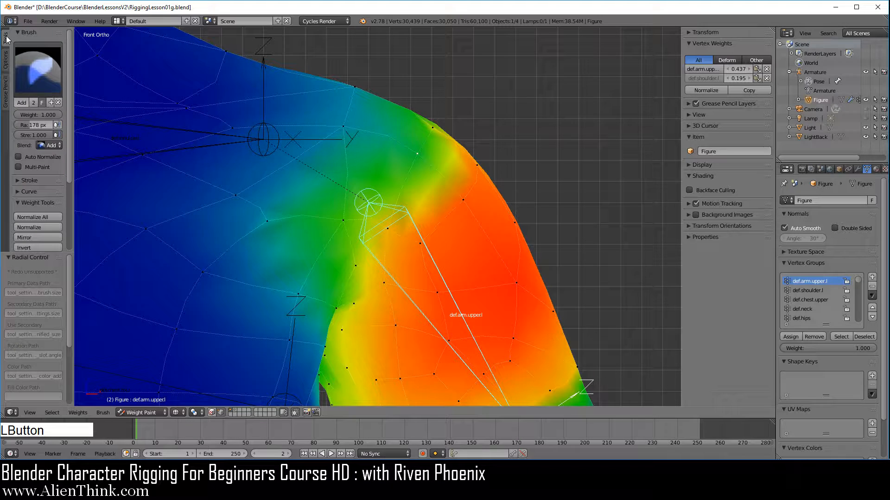
left_click(29, 192)
scroll(53, 169, "down", 5)
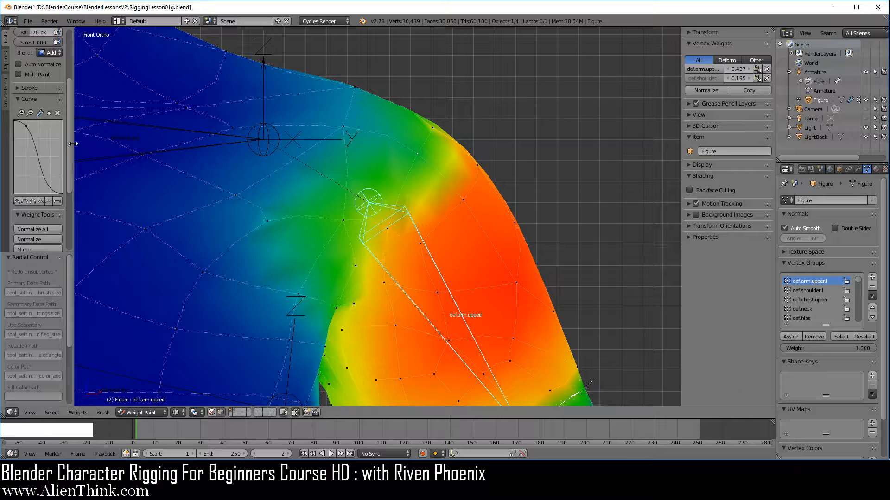
left_click_drag(73, 138, 179, 152)
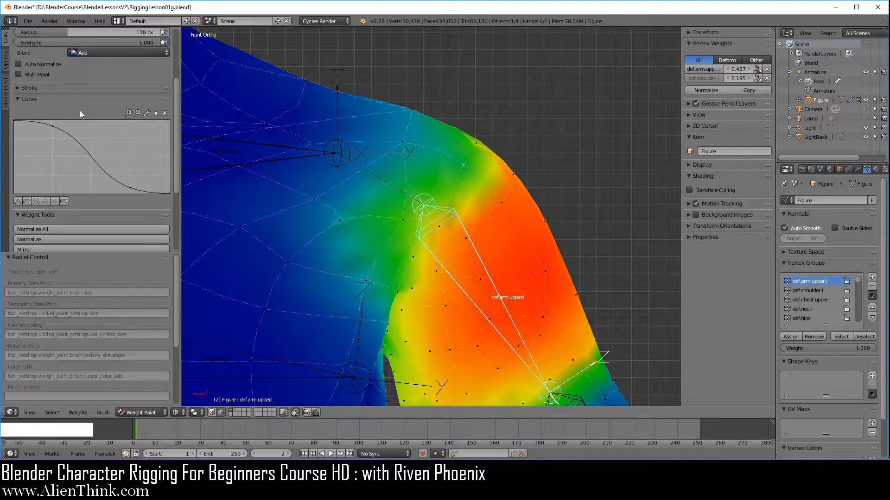
Step: Start a new file with the default startup scene containing the cube
left_click(30, 22)
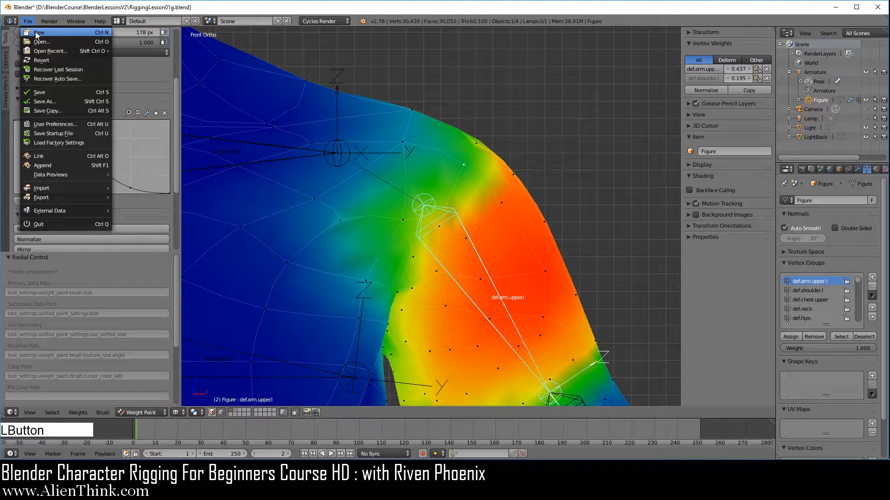
left_click(35, 32)
left_click(36, 40)
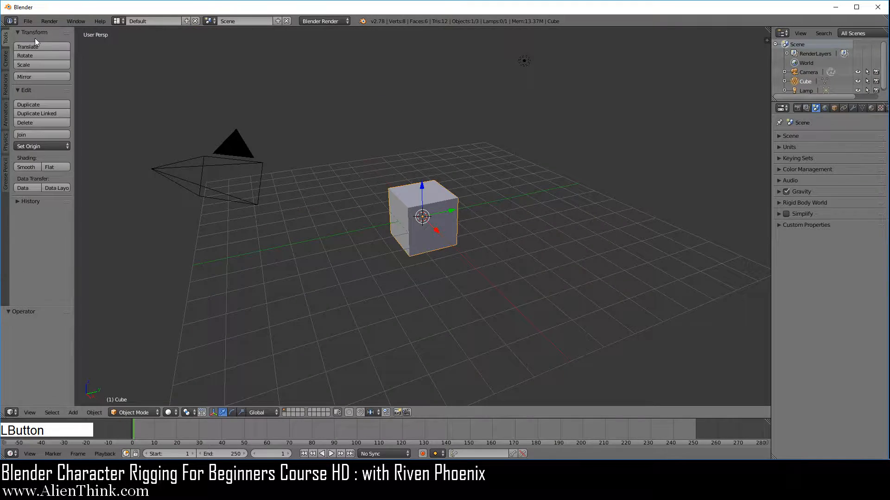
scroll(412, 255, "up", 4)
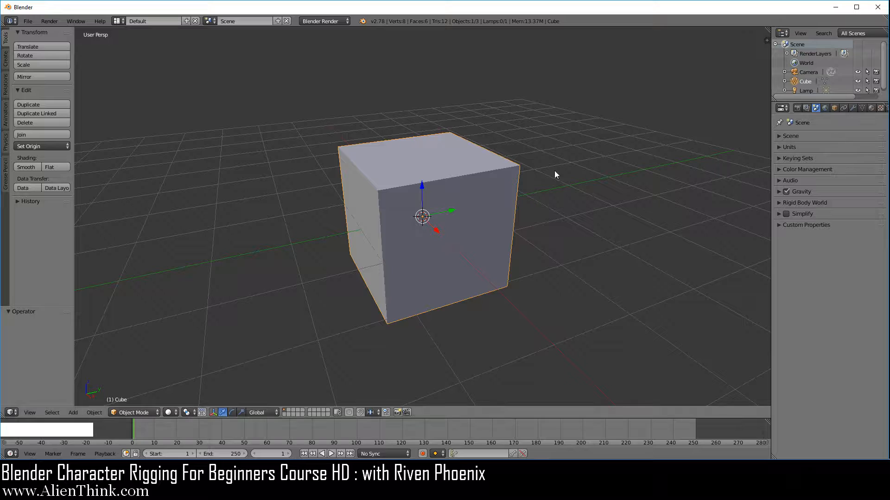
Step: Add a Multiresolution modifier to the default cube and set its subdivision type to Simple
left_click(853, 108)
left_click(820, 139)
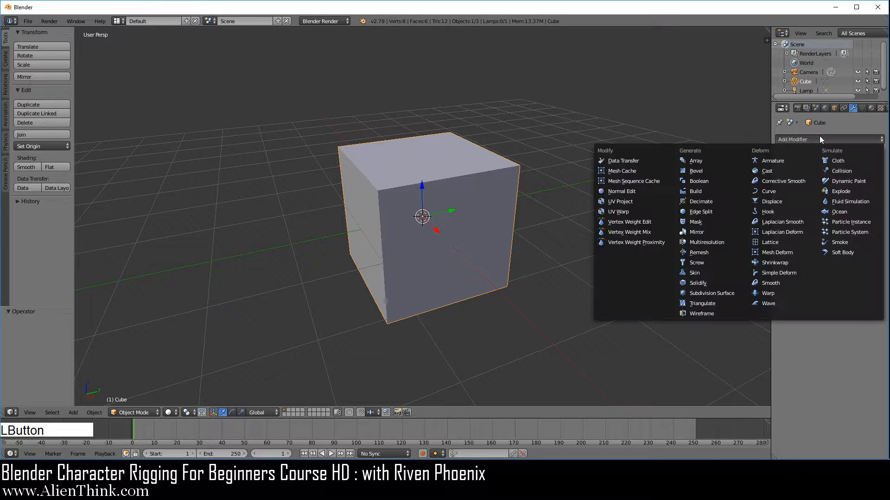
left_click(729, 241)
left_click(862, 182)
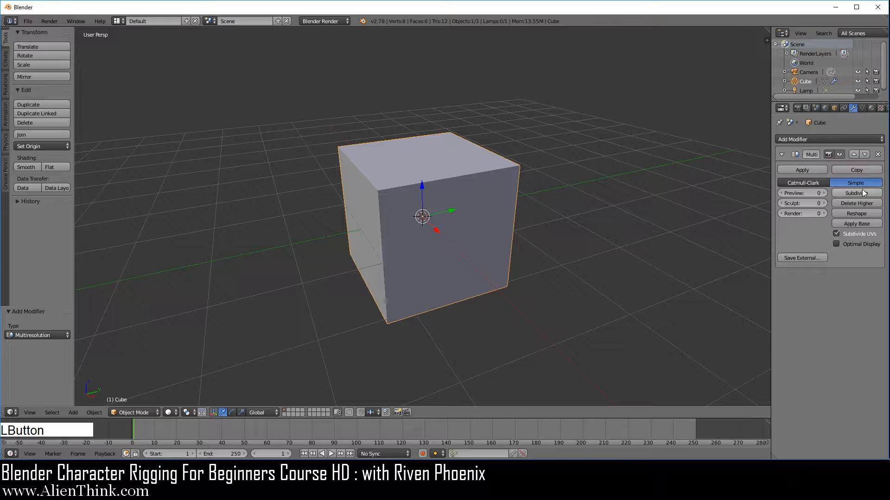
Step: Subdivide the cube with the Multiresolution modifier up to level 8
left_click(860, 193)
left_click(860, 193)
left_click(860, 193)
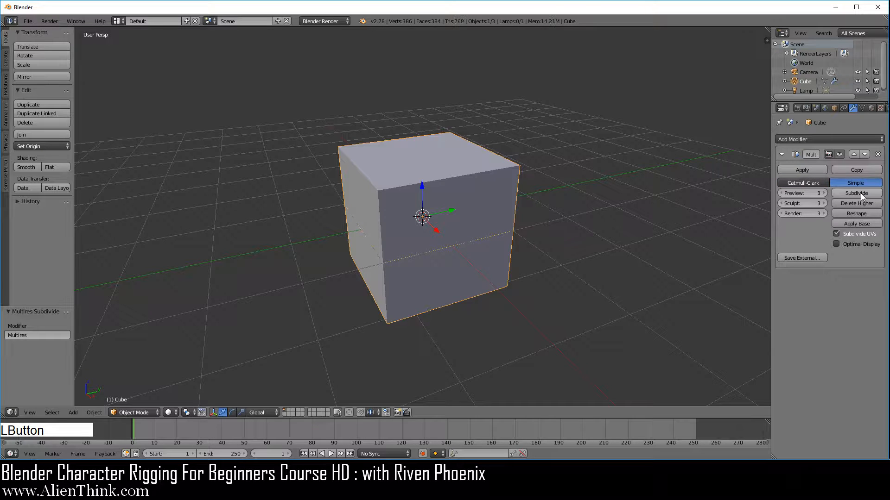
left_click(861, 193)
left_click(860, 193)
left_click(860, 193)
left_click(860, 193)
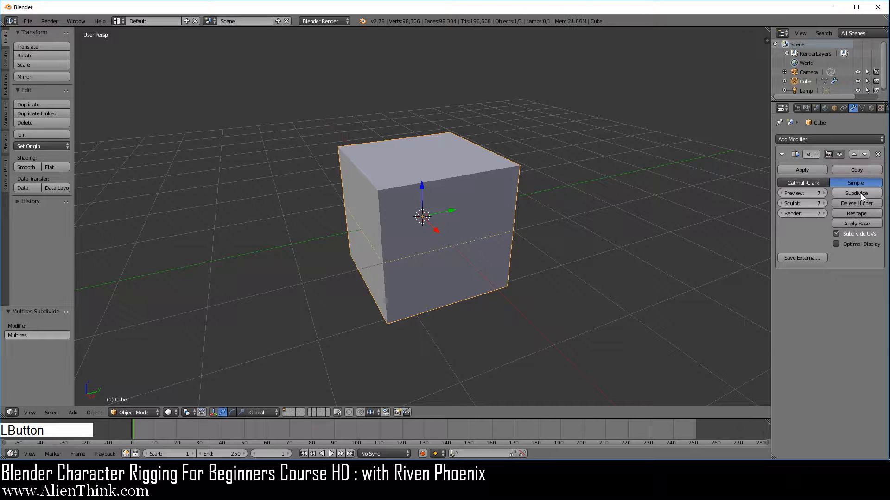
left_click(861, 193)
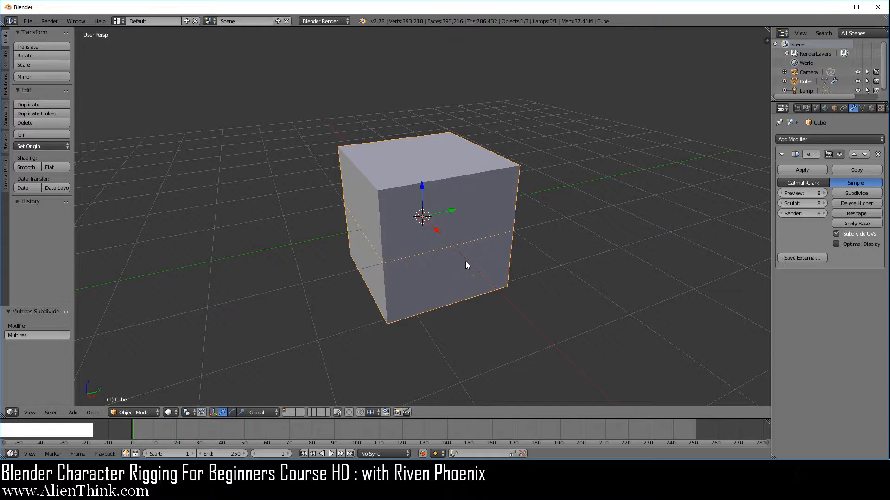
Step: View the cube from the front in orthographic projection and switch it to Sculpt Mode
key("KP_1")
key("KP_5")
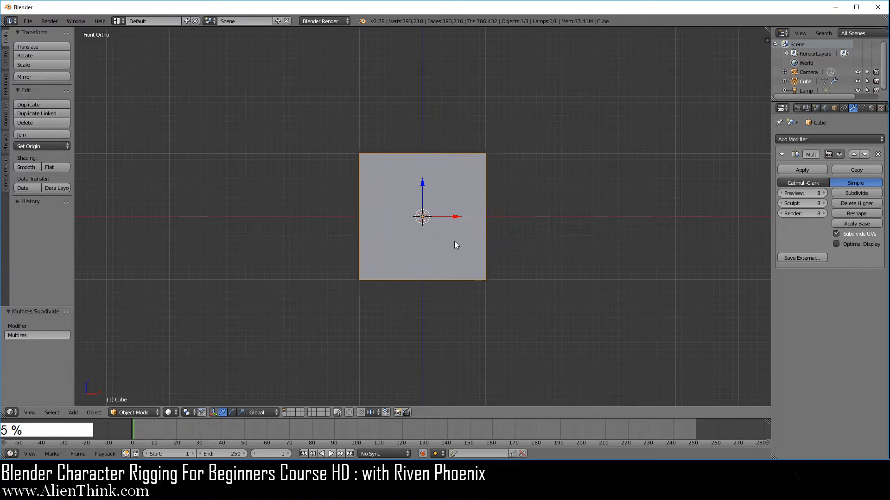
scroll(449, 236, "up", 2)
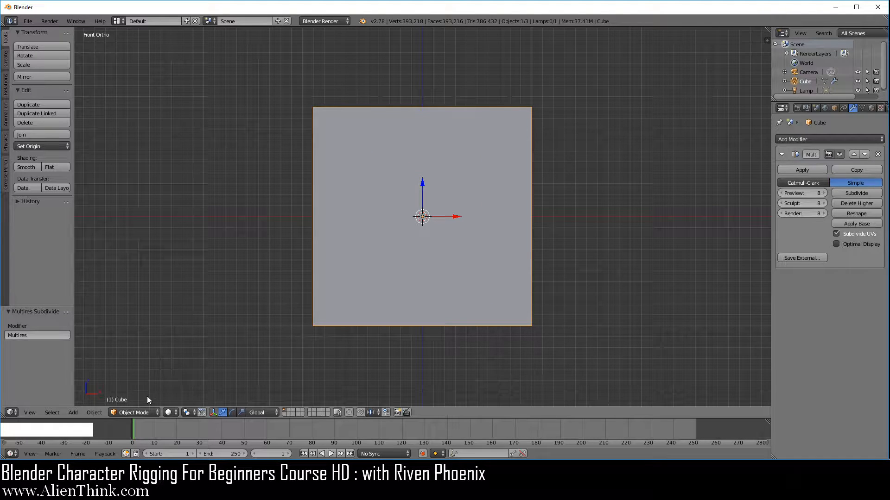
left_click(141, 413)
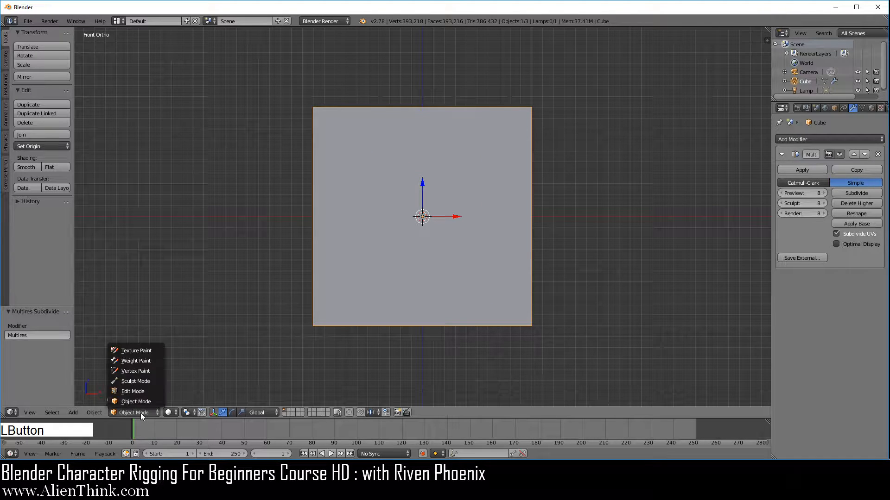
left_click(140, 382)
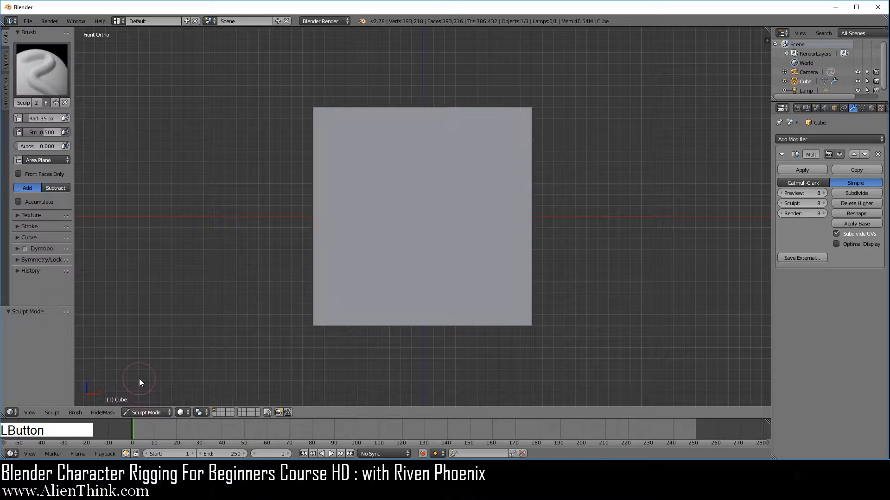
Step: Expand the sculpt brush's falloff Curve settings and widen the tool shelf to show the curve at a larger size
left_click(46, 259)
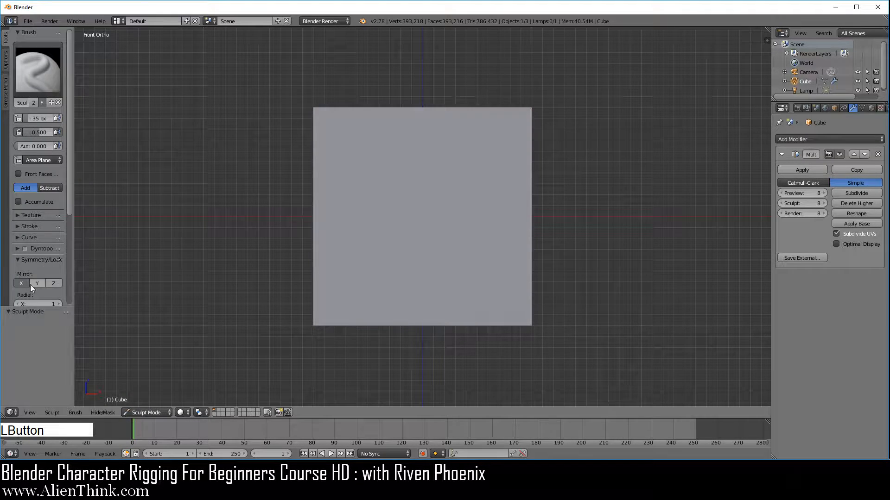
left_click(32, 260)
left_click(35, 238)
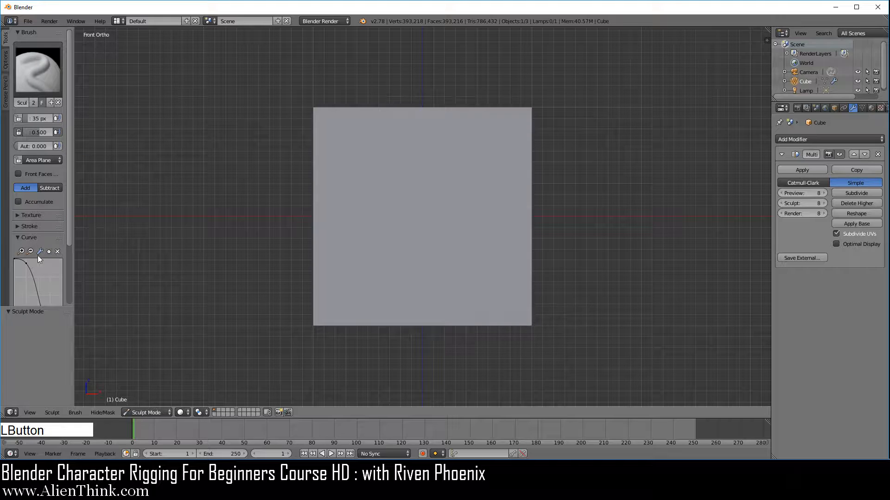
scroll(43, 241, "down", 4)
left_click_drag(74, 197, 173, 201)
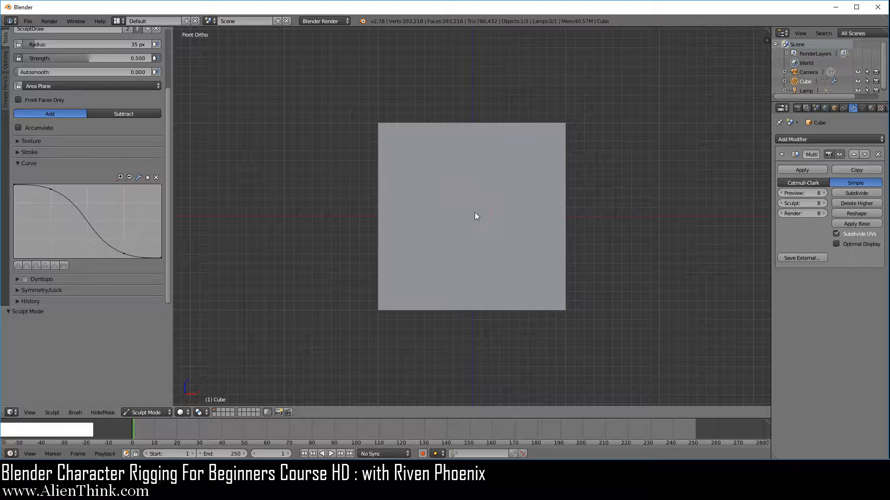
Step: Enlarge the sculpt brush radius to 204 px and raise a single bump in the middle of the cube's front face
key("f")
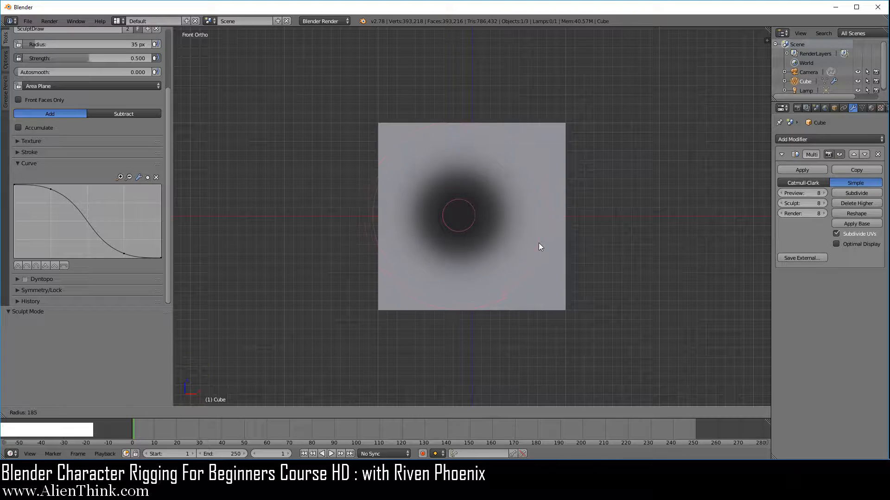
left_click(533, 240)
scroll(505, 211, "up", 2)
key("f")
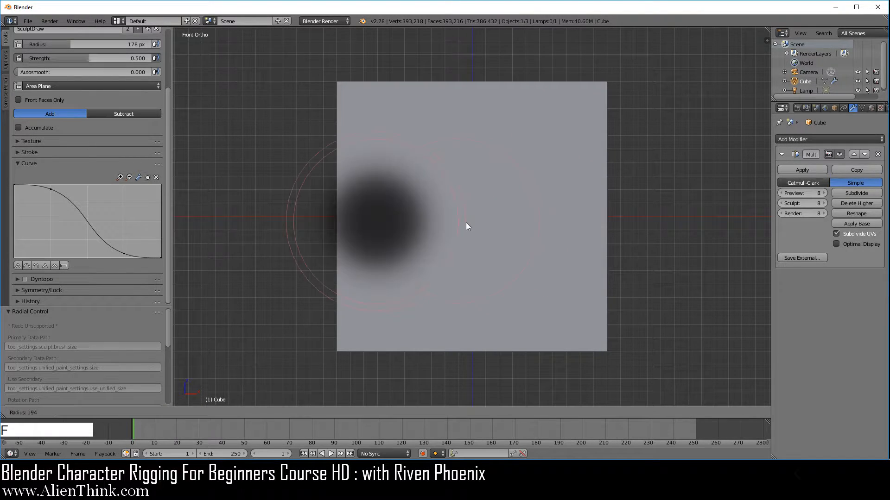
left_click(470, 224)
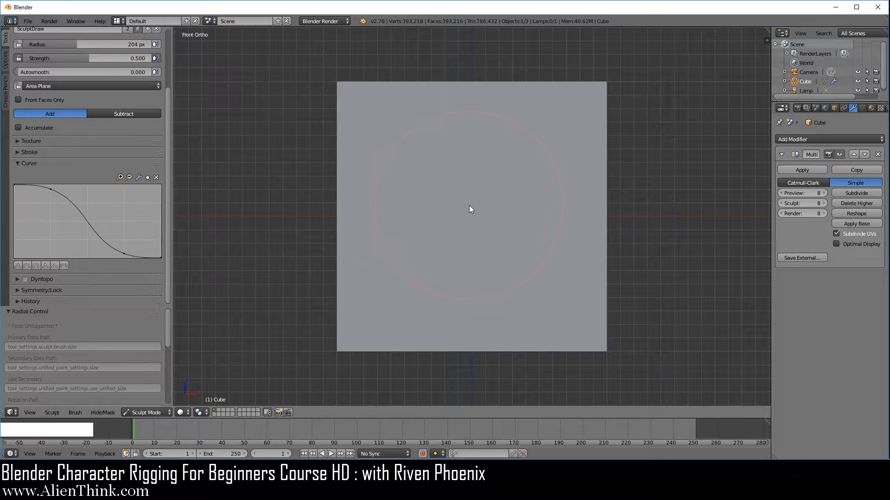
left_click_drag(469, 205, 469, 206)
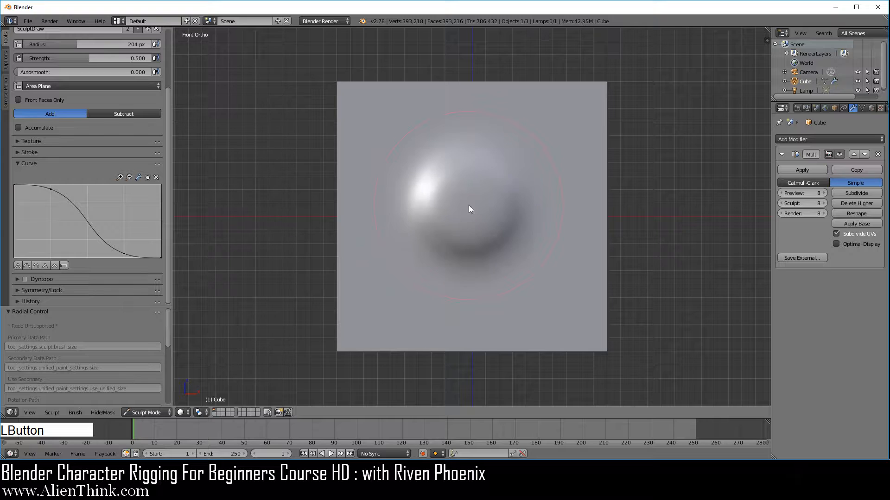
middle_click_drag(454, 341, 463, 144)
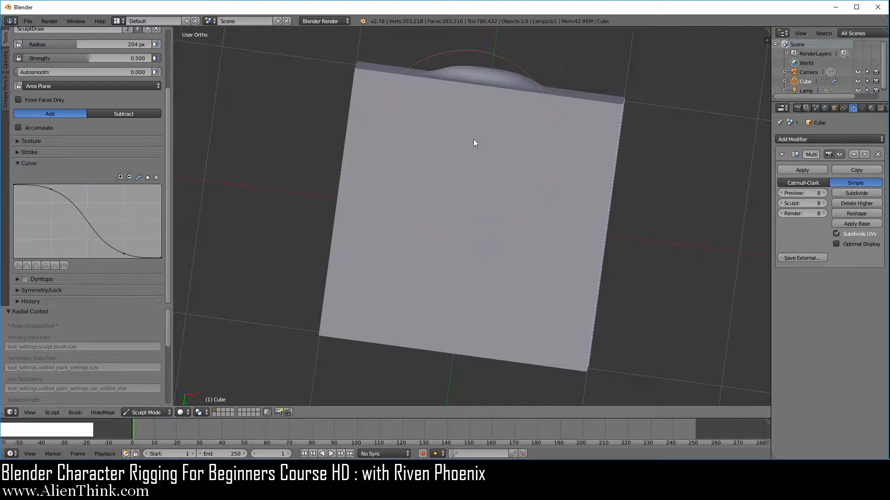
scroll(488, 127, "up", 2)
middle_click_drag(500, 97, 427, 219, "shift")
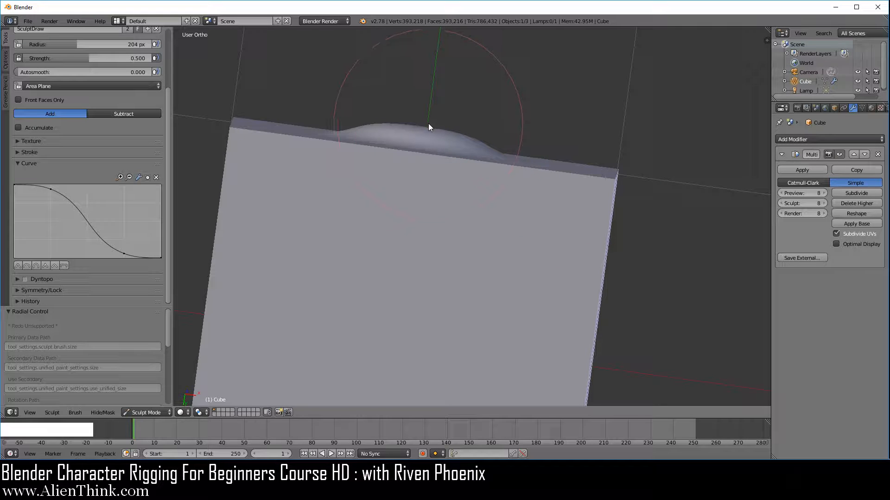
middle_click_drag(425, 151, 421, 158)
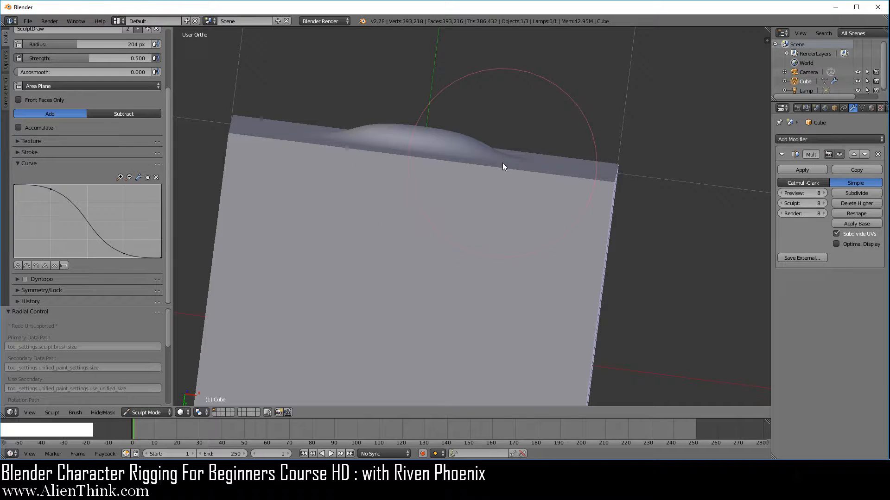
Step: Reshape the falloff curve with a dip and a second peak at X 0.55799, Y 0.72500, and stamp the brush on the cube's right face
mouse_move(79, 210)
left_mouse_down()
mouse_move(64, 239)
mouse_move(96, 249)
mouse_move(96, 205)
left_mouse_up()
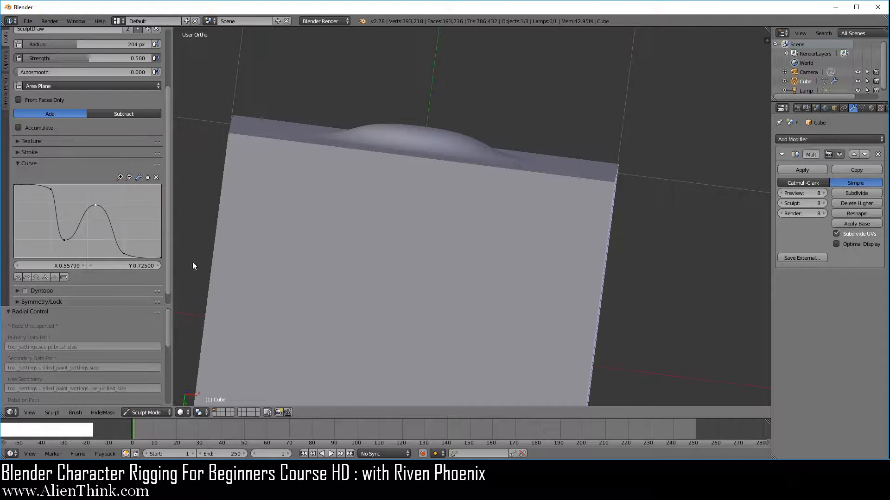
key("KP_3")
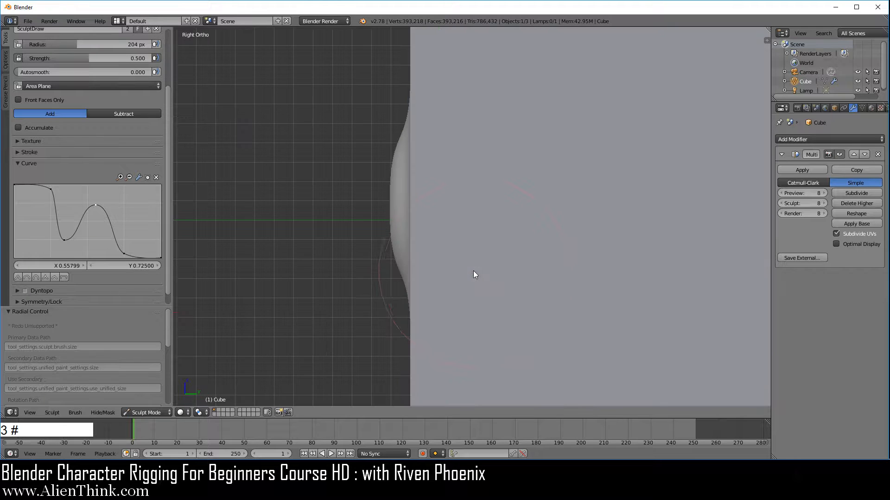
scroll(600, 263, "down", 2)
mouse_move(596, 260)
middle_mouse_down("shift")
mouse_move(462, 220)
mouse_move(445, 243)
middle_mouse_up("shift")
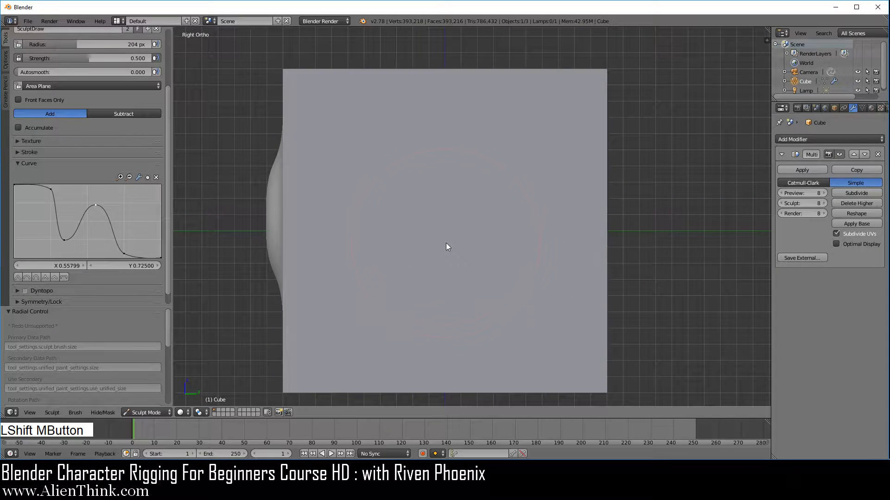
scroll(446, 231, "down", 1)
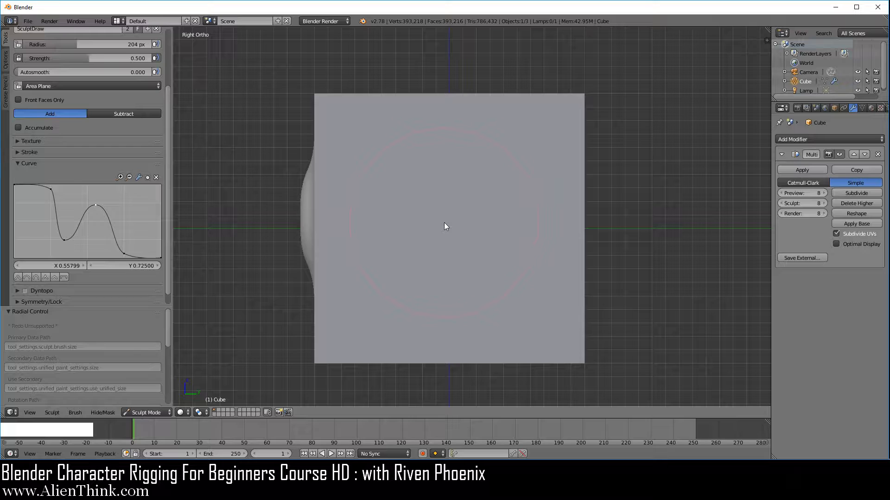
left_click_drag(444, 227, 444, 227)
mouse_move(449, 315)
middle_mouse_down()
mouse_move(456, 161)
mouse_move(437, 218)
middle_mouse_up()
scroll(437, 219, "up", 2)
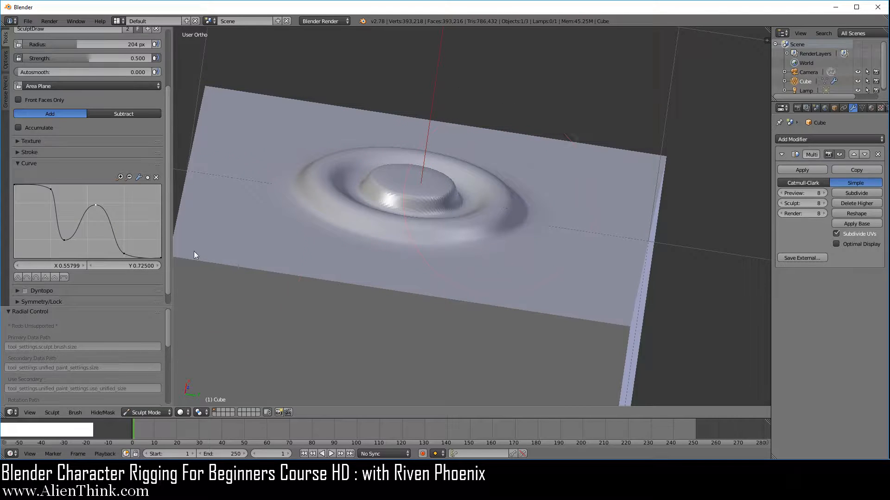
Step: Try preset falloff shapes for the brush curve, ending with the sharp preset that drops steeply from the centre
left_click(34, 278)
left_click(49, 266)
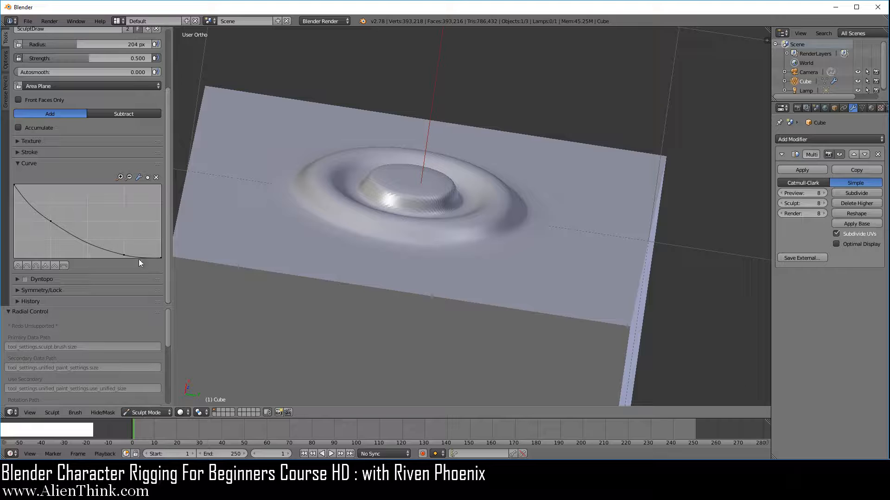
scroll(157, 255, "up", 1)
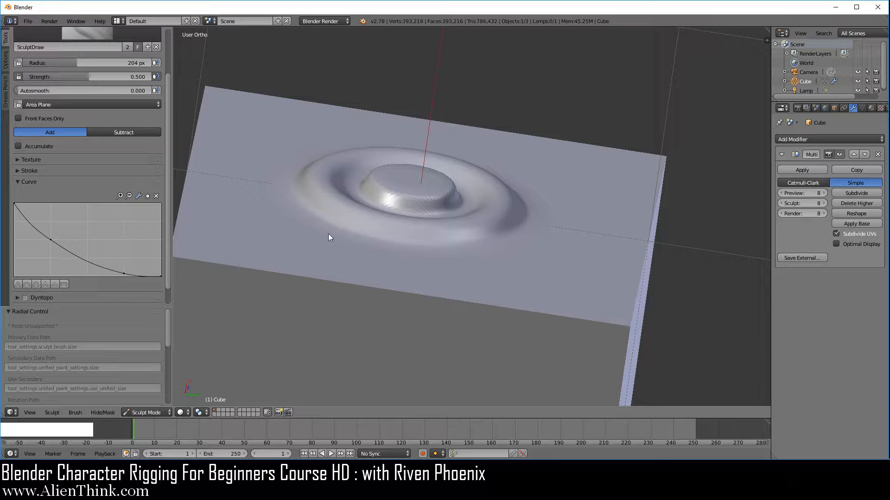
Step: Reopen the recent file RiggingLesson01g.blend without keeping the cube scene
left_click(28, 21)
mouse_move(42, 51)
left_click(179, 51)
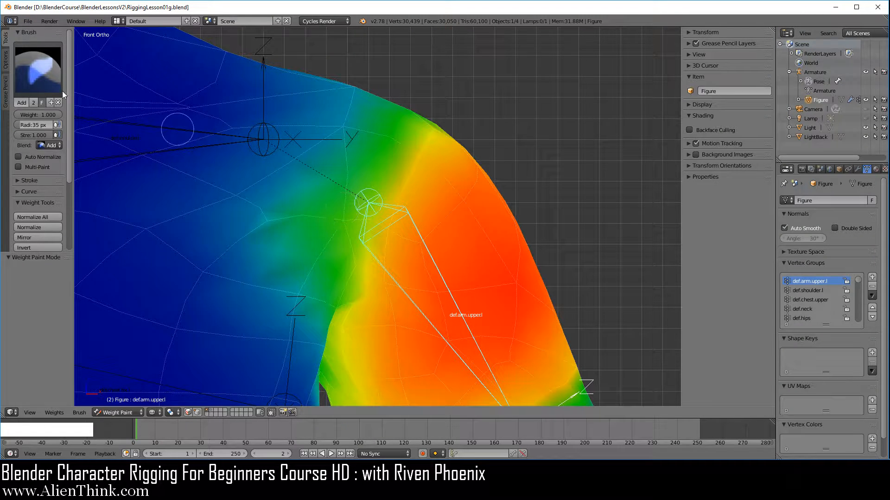
Step: Turn on the weight brush's curve overlay and enlarge the brush radius to 236 px
left_click(6, 60)
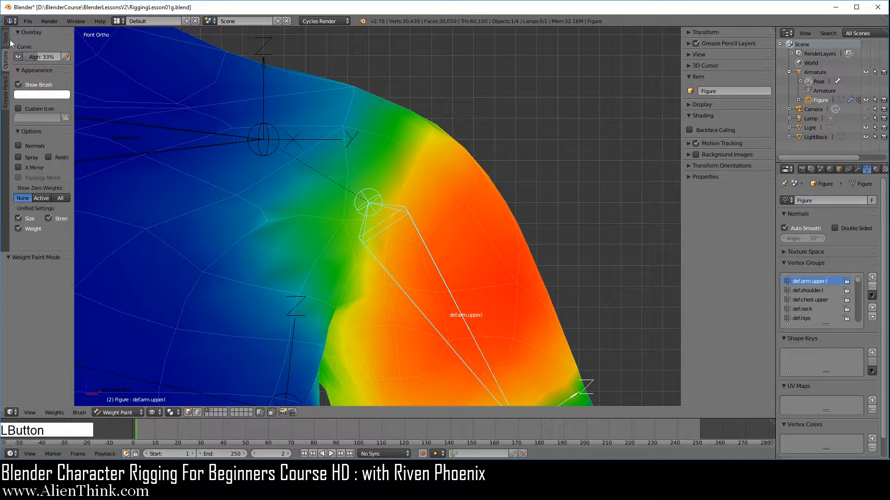
left_click(6, 40)
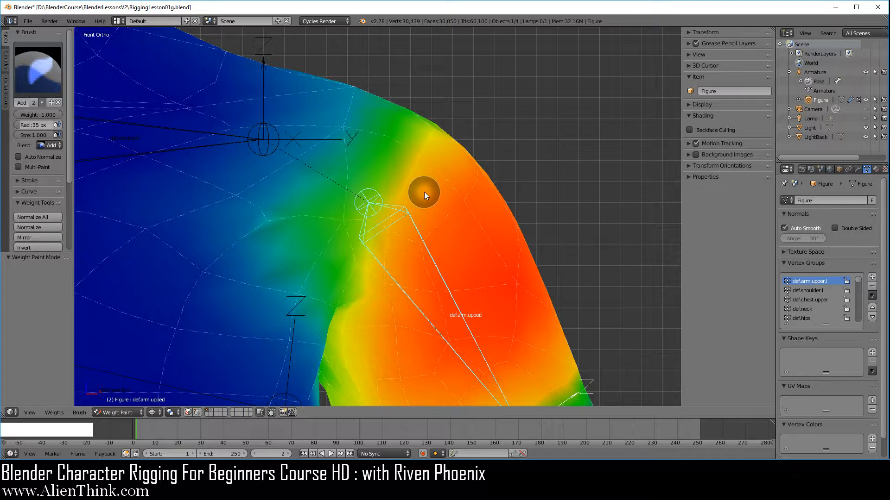
key("f")
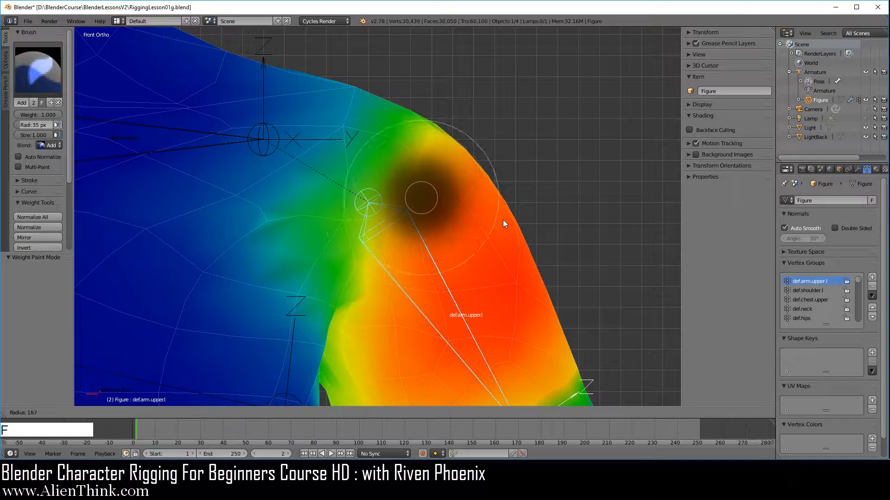
left_click(559, 201)
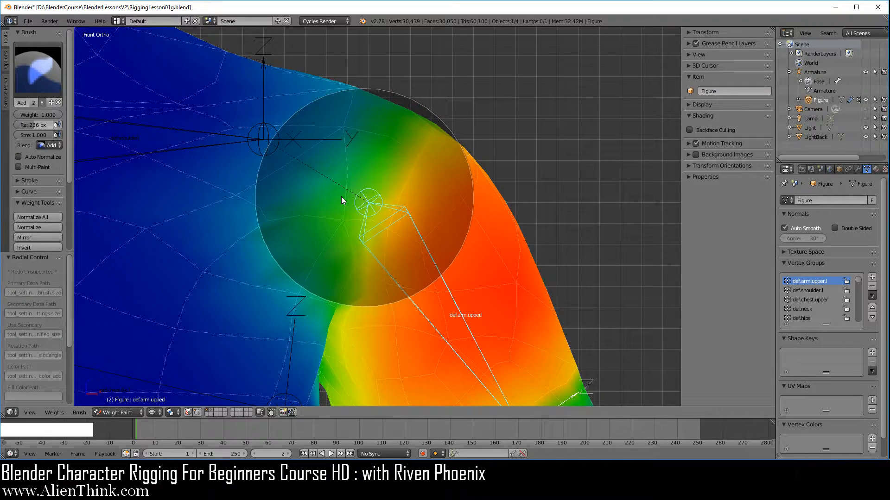
Step: Turn on vertex selection masking for weight painting and select the vertex in the yellow area on top of the shoulder
left_click(198, 411)
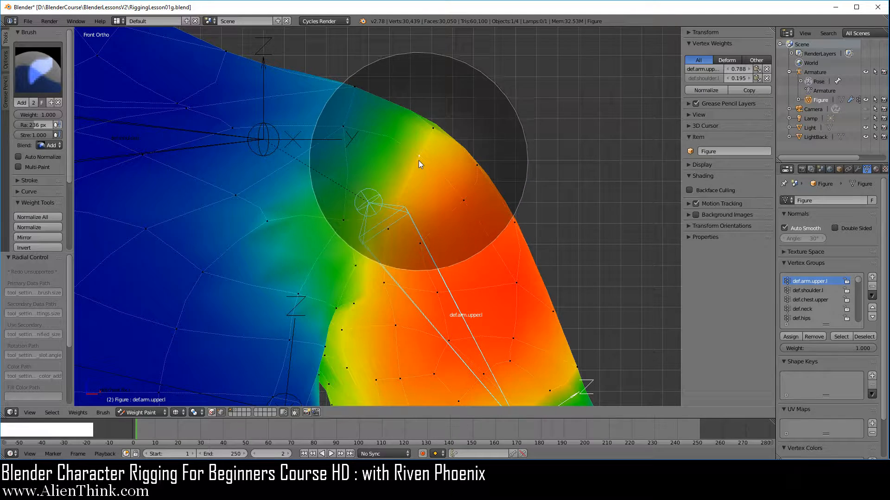
Step: Reduce the brush radius to 121 px and set the selected shoulder vertex's def.arm.upper.l weight to 0
right_click(418, 172)
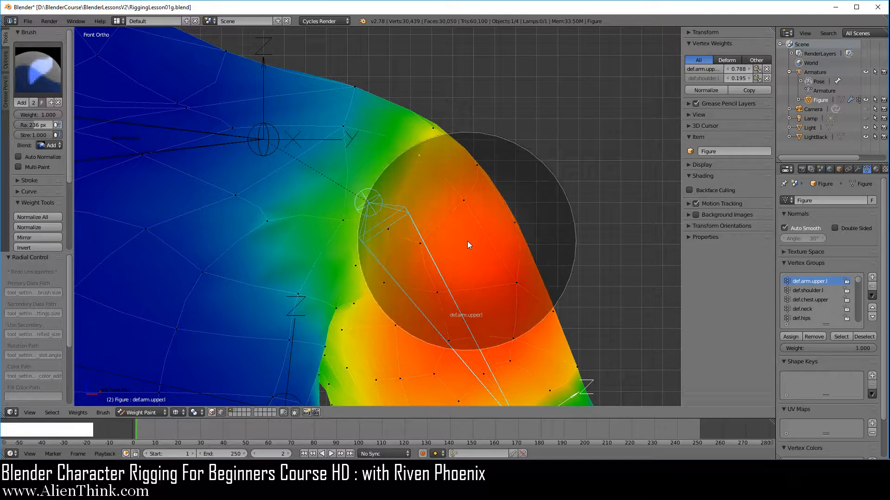
key("f")
left_click(415, 236)
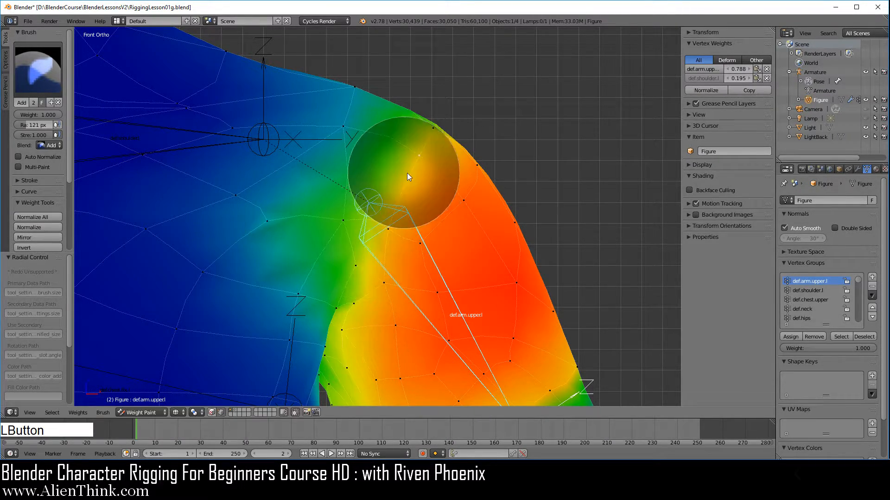
middle_click_drag(413, 169, 352, 262, "shift")
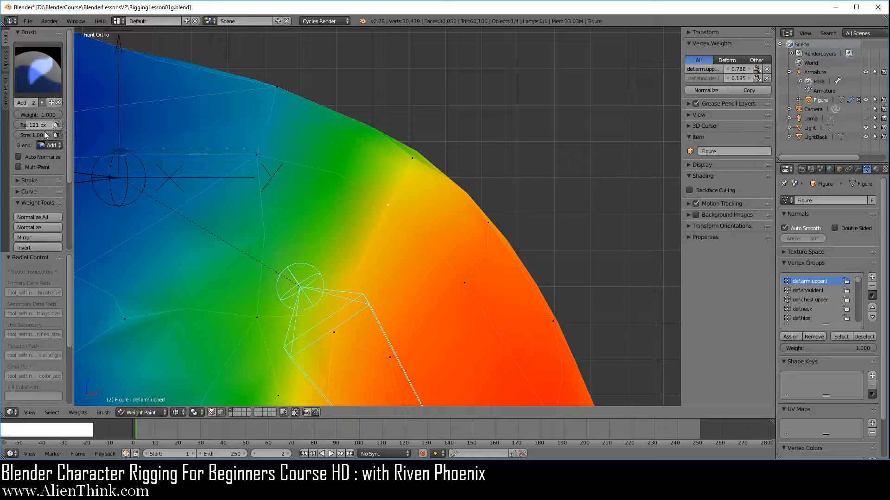
scroll(420, 256, "up", 2)
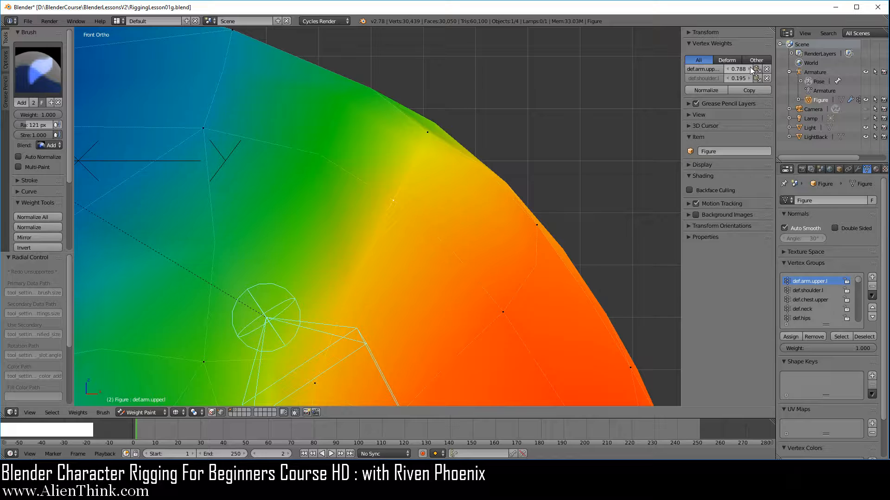
left_click_drag(748, 68, 565, 68)
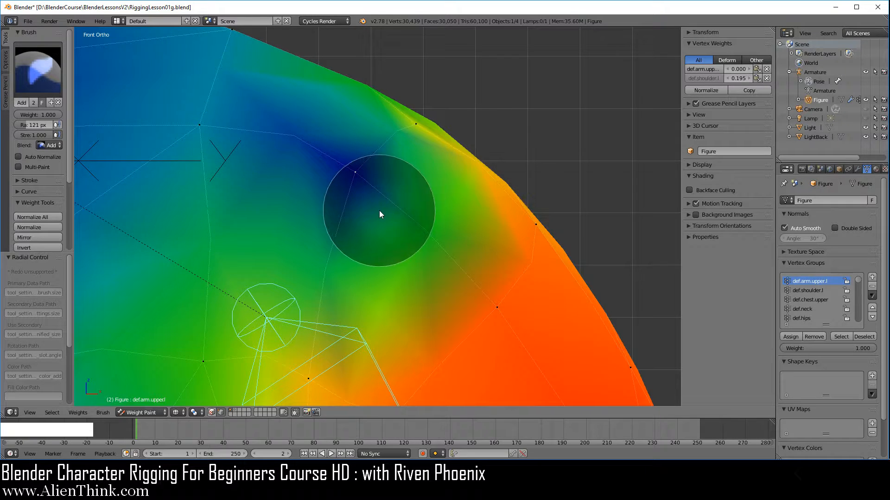
Step: Dab the Add brush with the selected vertex near the brush's edge, then directly over the vertex to raise its weight to 1.000
left_click(378, 223)
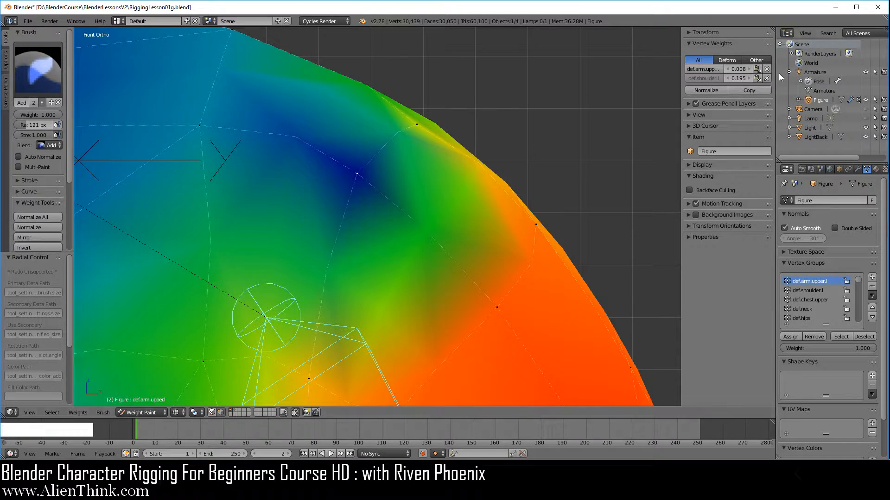
left_click(371, 224)
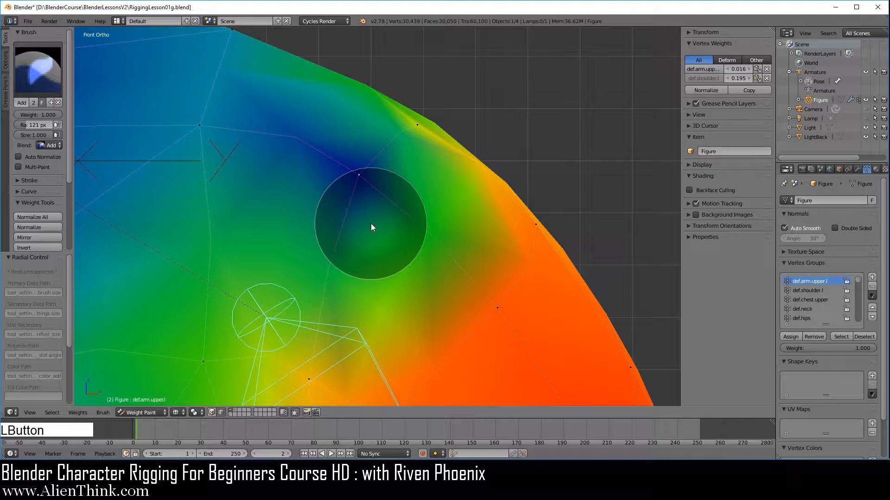
left_click(376, 222)
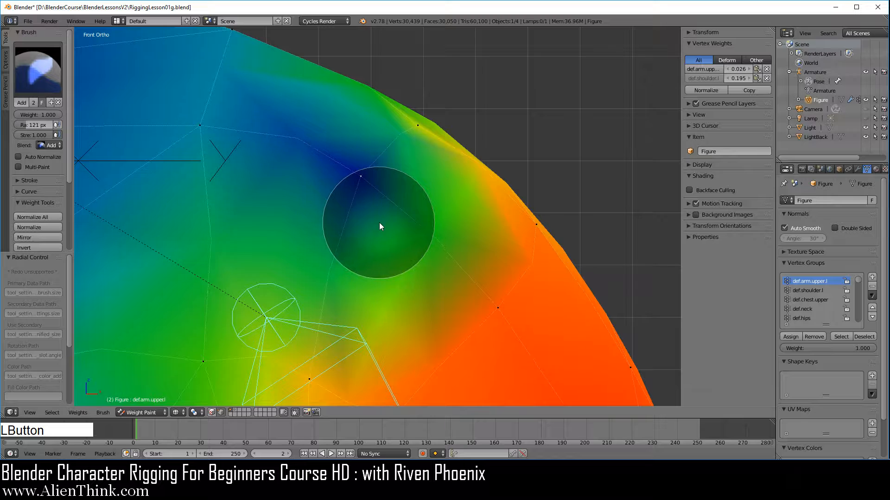
left_click(379, 225)
left_click(387, 225)
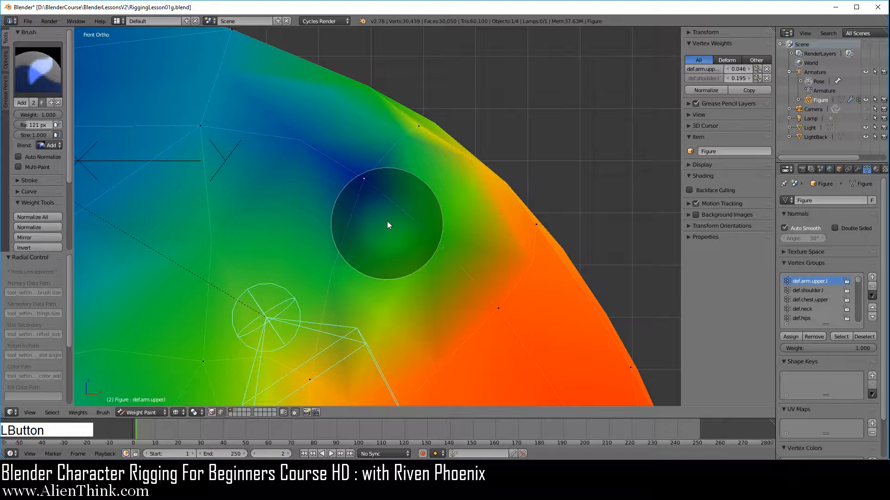
left_click(388, 221)
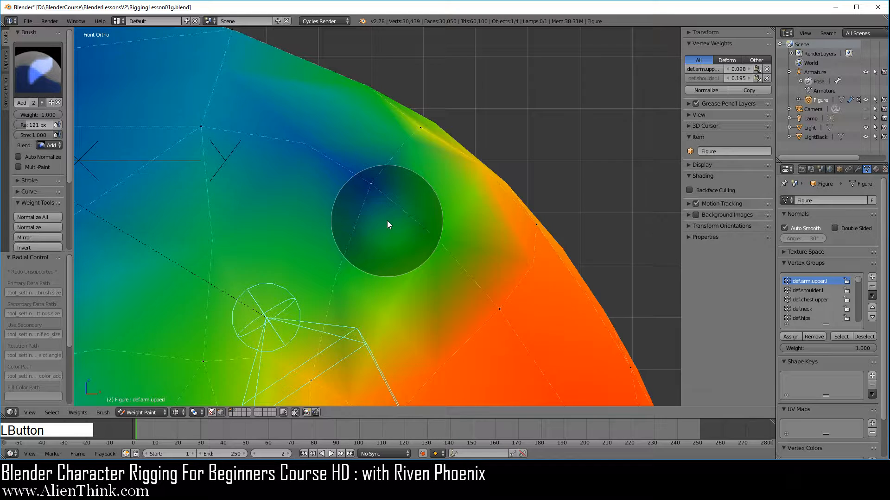
left_click(372, 186)
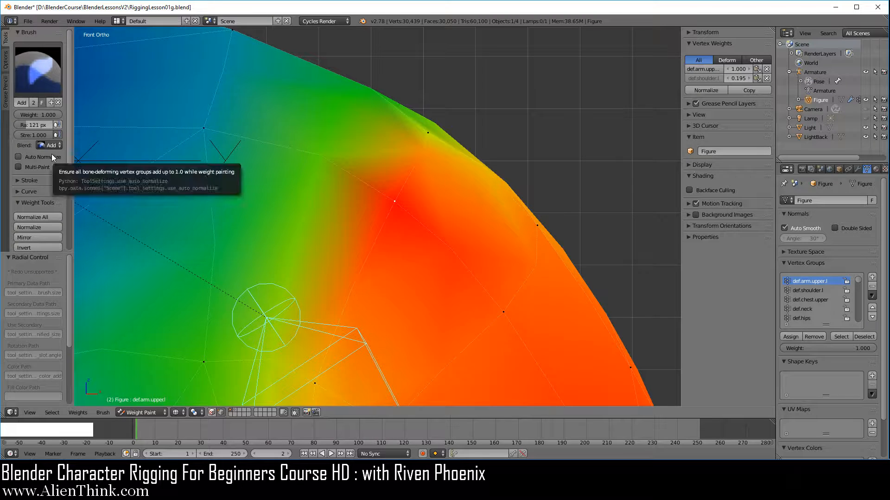
Step: Hide and show the brush outline again, and turn off the brush's curve overlay
left_click(6, 61)
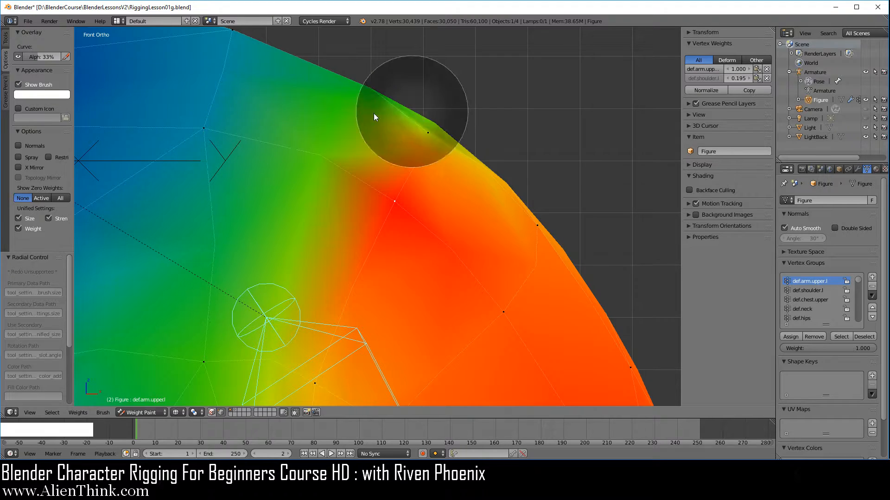
left_click(18, 84)
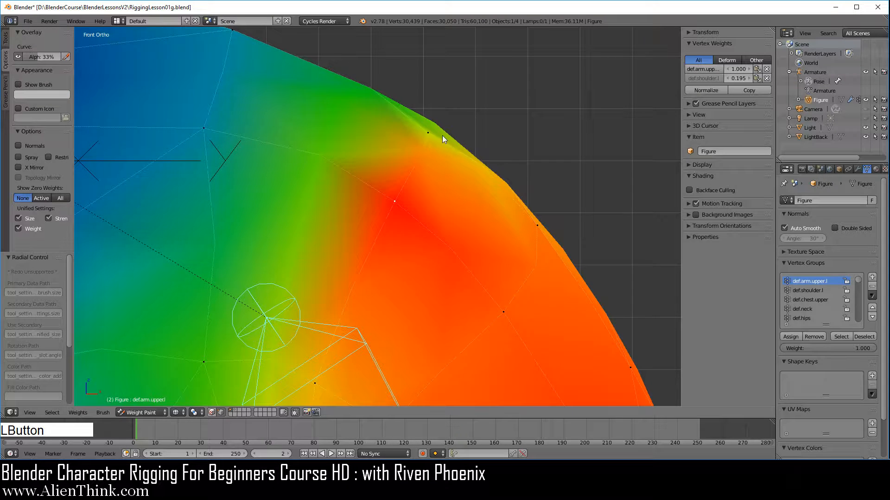
left_click(19, 84)
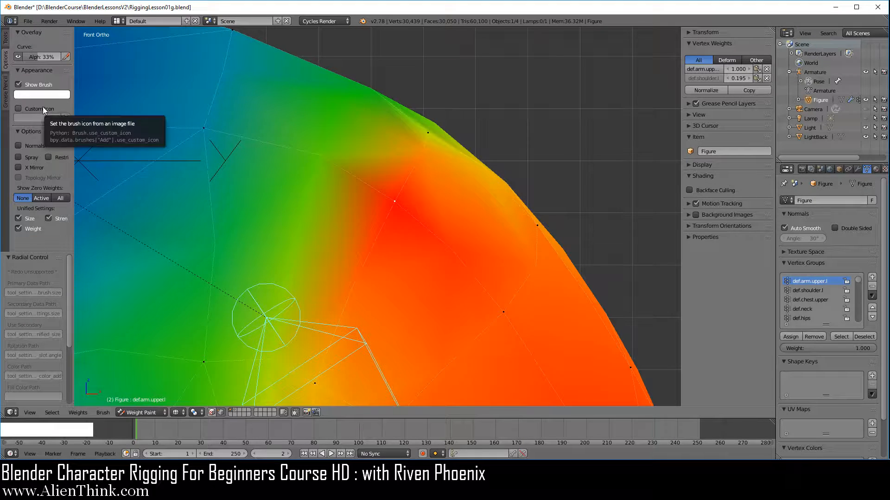
left_click(18, 58)
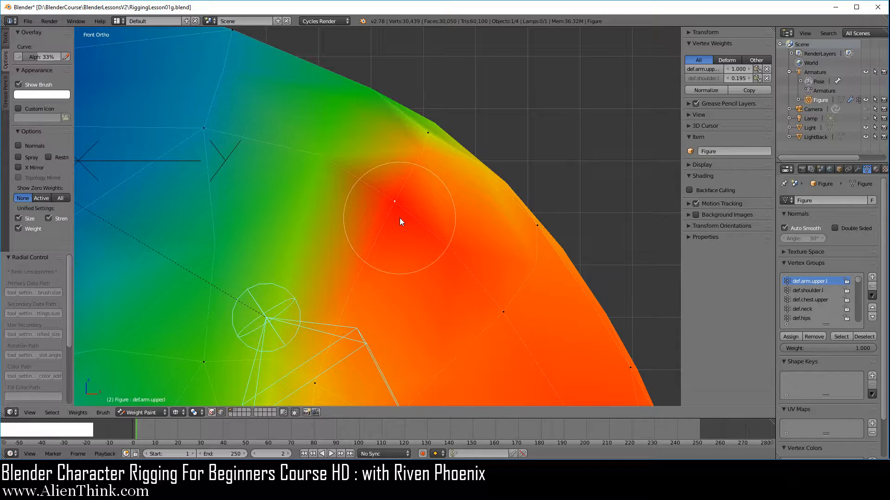
Step: Select the neighbouring vertex nearer the neck, in the blue area, and paint its def.arm.upper.l weight up to about 0.800
right_click(201, 127)
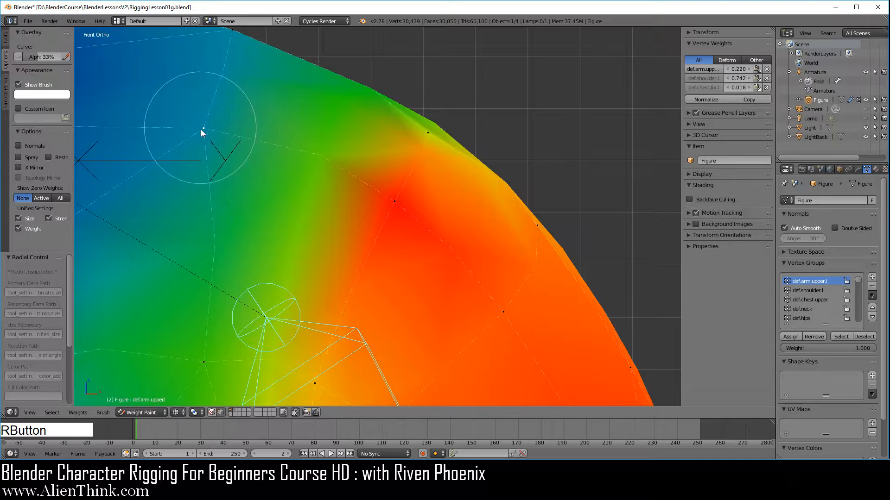
left_click(237, 166)
left_click_drag(237, 166, 230, 141)
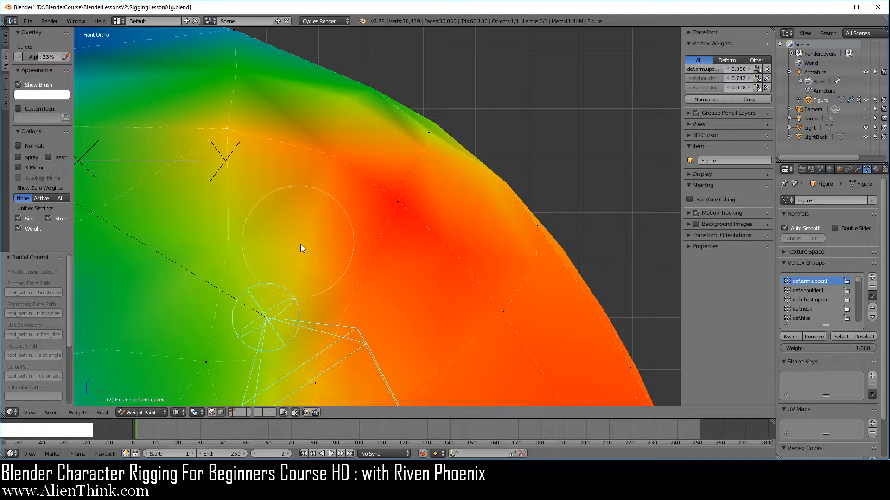
Step: Set the red shoulder vertex's def.arm.upper.l weight to 0, and paint beside it with the Add brush to about 0.065
right_click(397, 201)
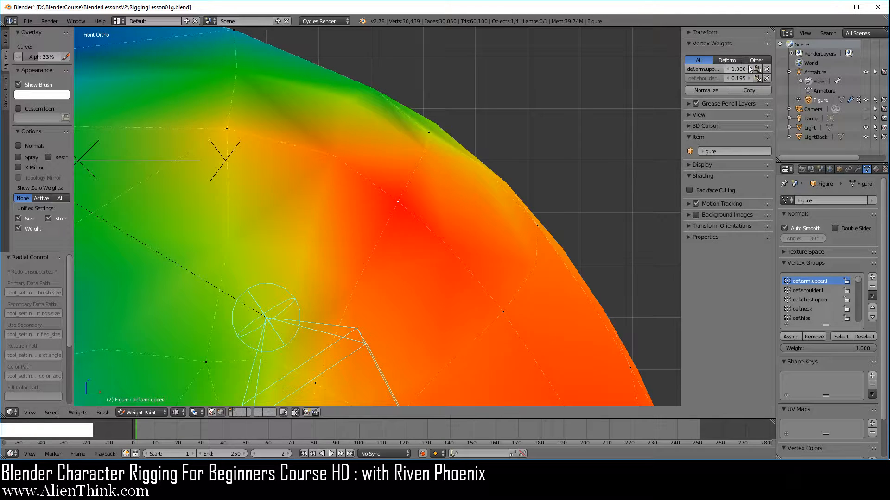
left_click_drag(741, 68, 713, 68)
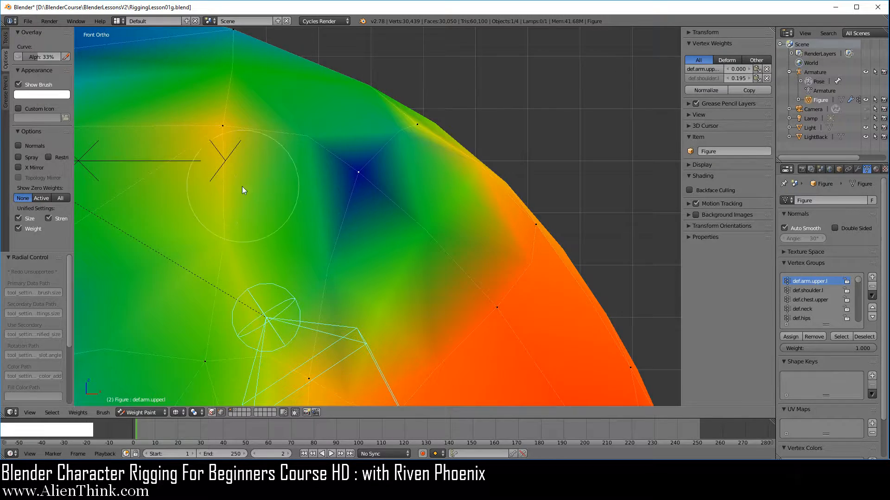
left_click(9, 44)
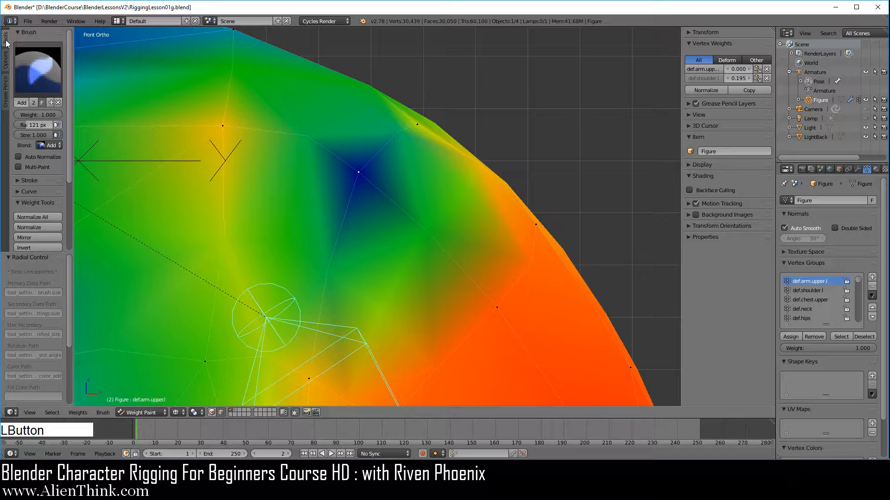
left_click(44, 77)
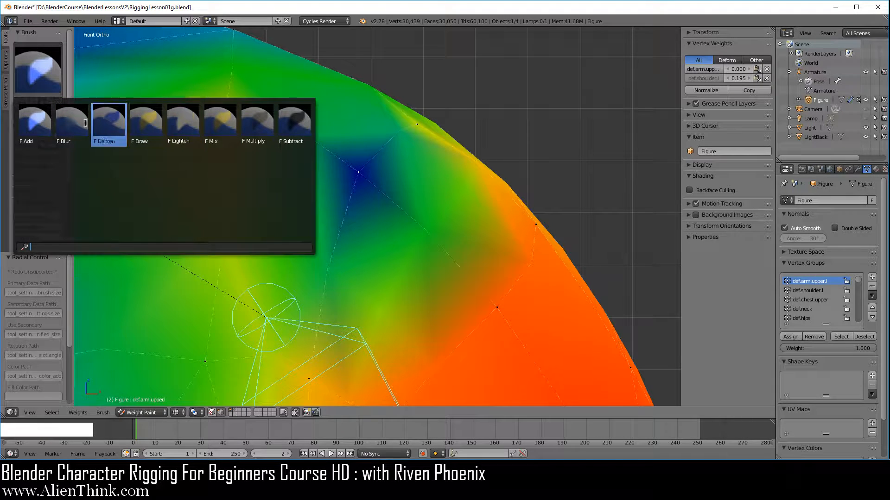
left_click(37, 124)
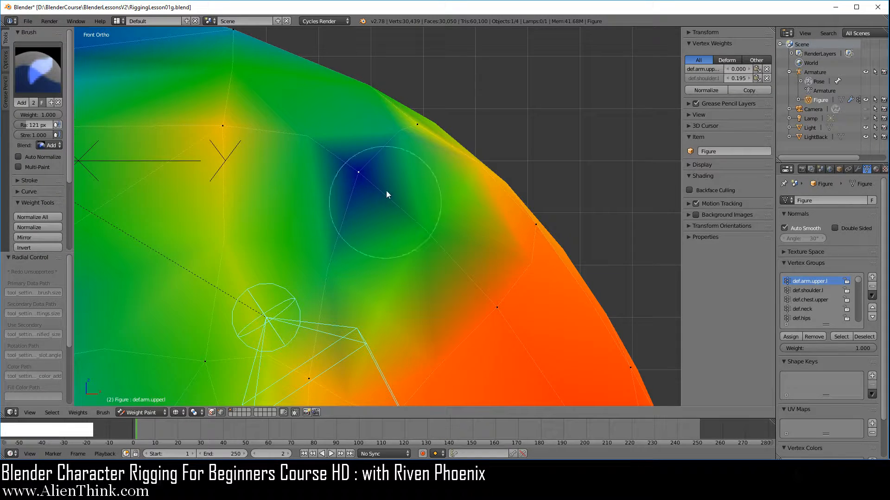
mouse_move(372, 215)
left_mouse_down()
mouse_move(390, 224)
mouse_move(383, 216)
left_mouse_up()
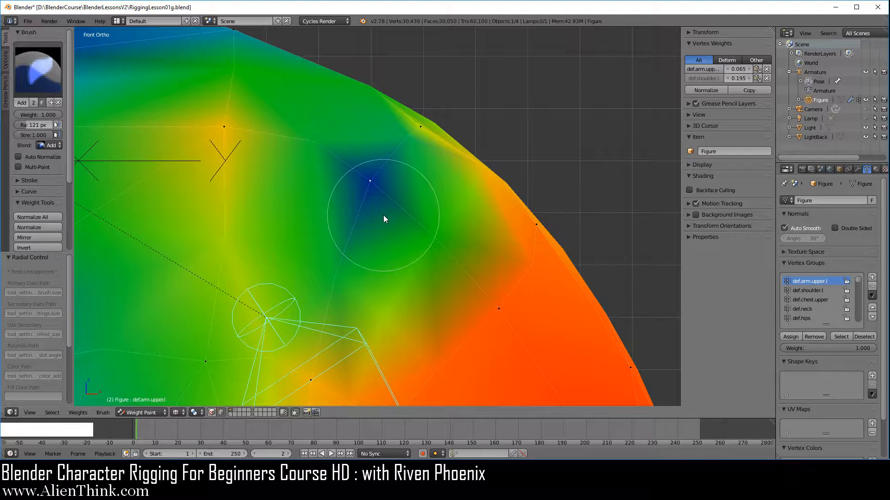
left_click(46, 79)
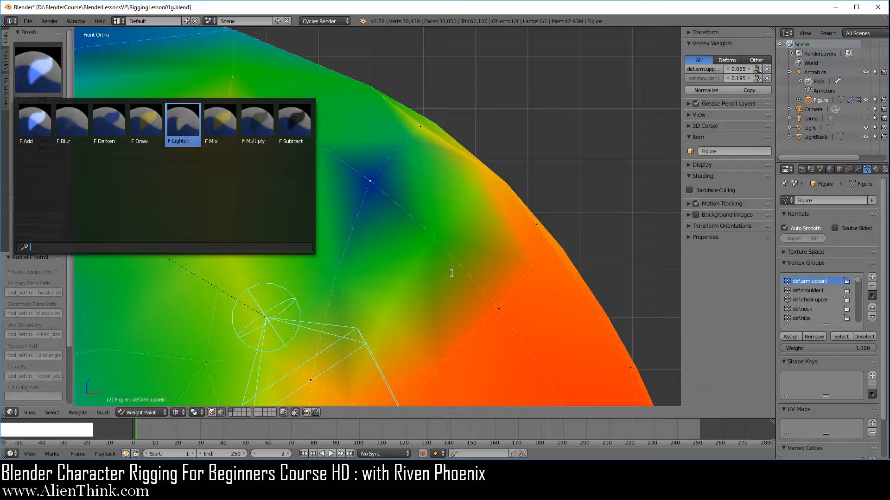
left_click(342, 10)
left_click(67, 266)
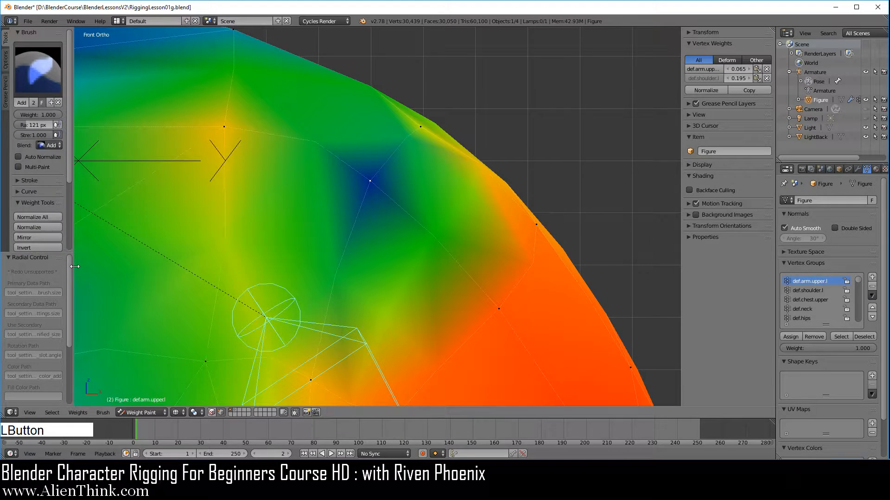
Step: Change the Add brush's blending mode to Blur and paint beside the selected vertex until its weight is about 0.253
left_click(56, 147)
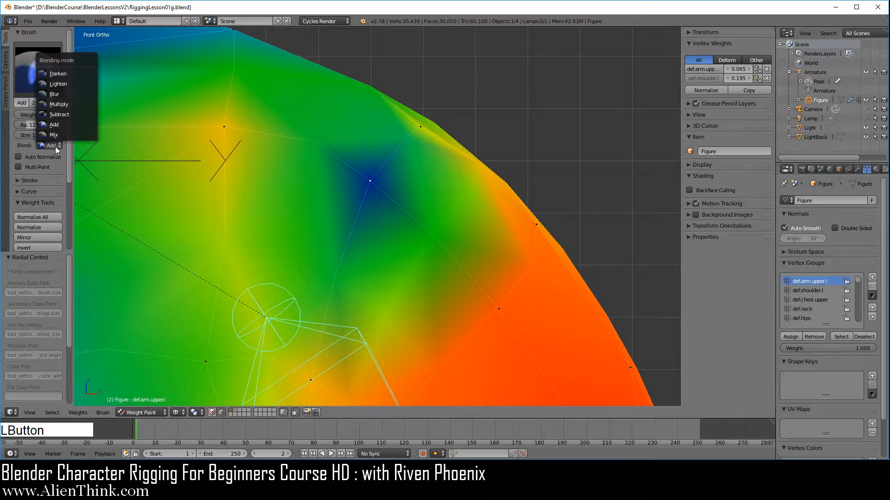
left_click(60, 96)
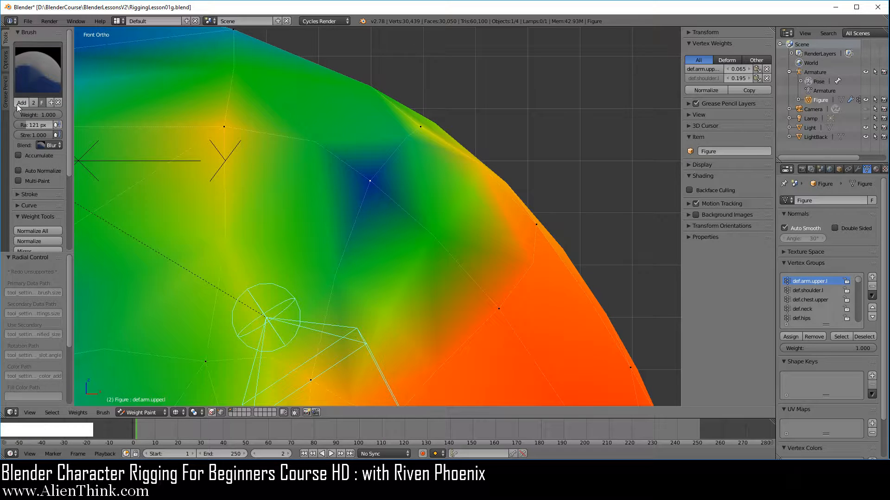
left_click(38, 77)
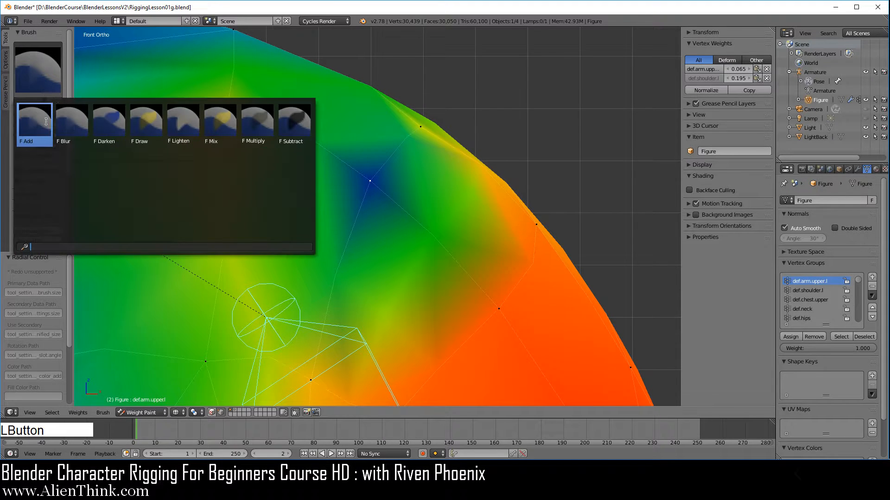
left_click(67, 72)
left_click_drag(376, 217, 397, 233)
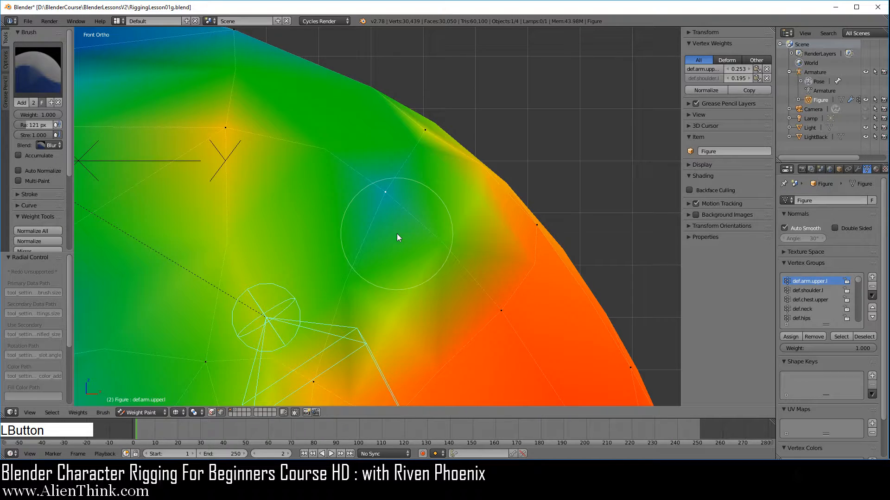
Step: Restore the brush's blending mode to Add and turn off vertex selection masking
left_click(57, 145)
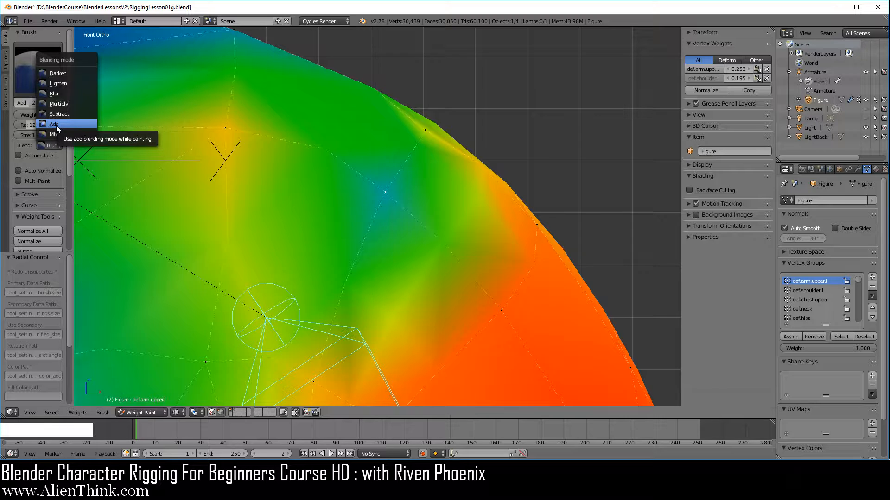
left_click(56, 124)
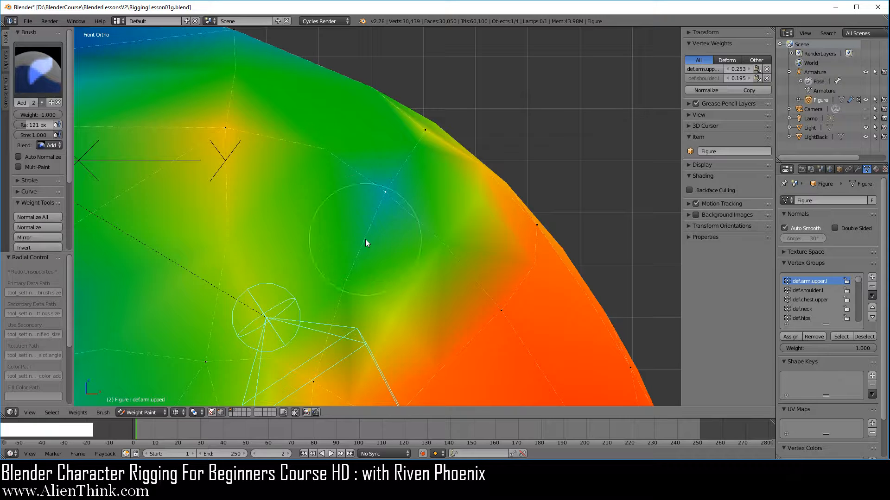
left_click(224, 412)
Step: Switch to the Blur brush preset for weight painting on the shoulder
scroll(369, 272, "down", 5)
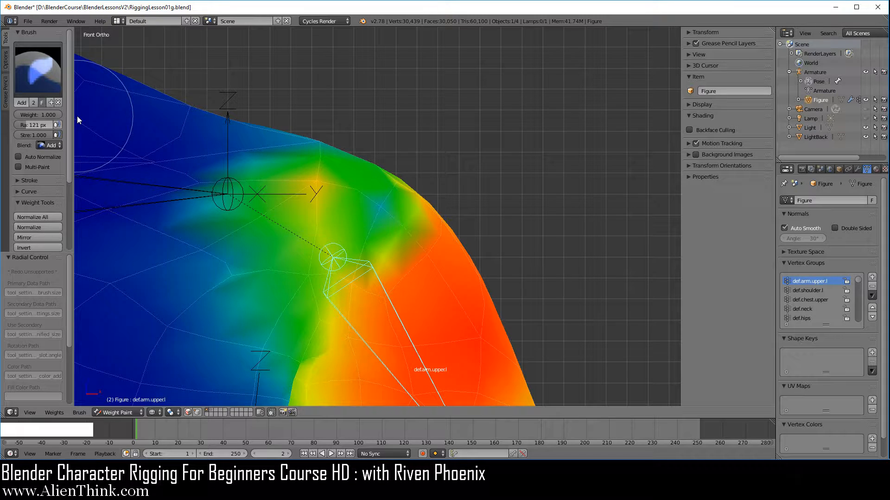
left_click(38, 70)
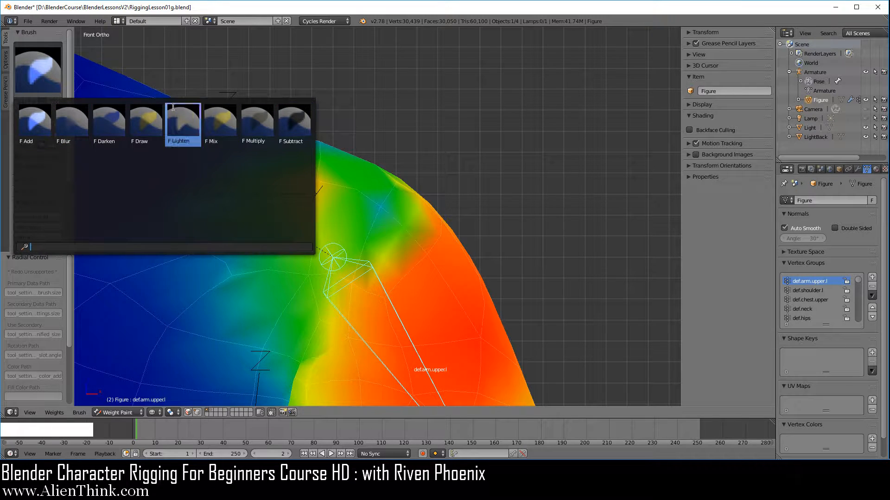
left_click(72, 121)
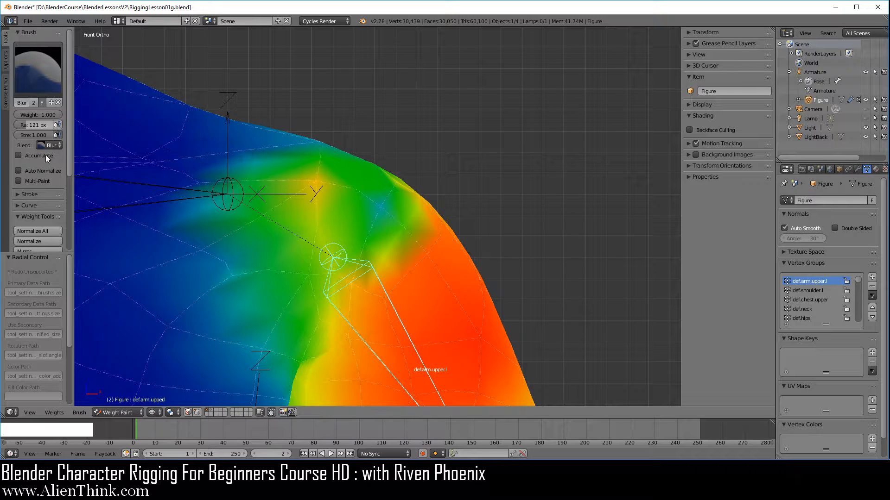
mouse_move(56, 116)
left_mouse_down()
mouse_move(33, 115)
mouse_move(58, 115)
mouse_move(46, 118)
left_mouse_up()
scroll(415, 262, "down", 2)
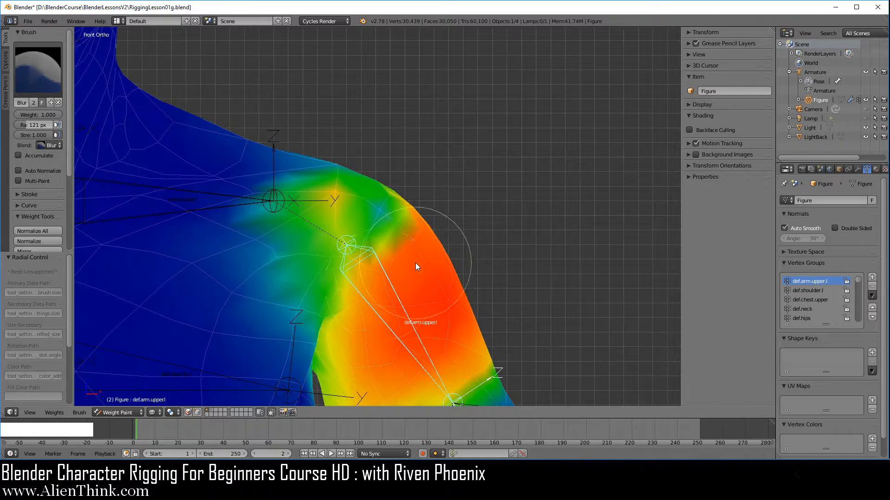
Step: Blur the def.arm.upper.l weights across the top of the shoulder and upper arm with Accumulate off
mouse_move(415, 263)
middle_mouse_down("shift")
mouse_move(350, 217)
mouse_move(342, 179)
middle_mouse_up("shift")
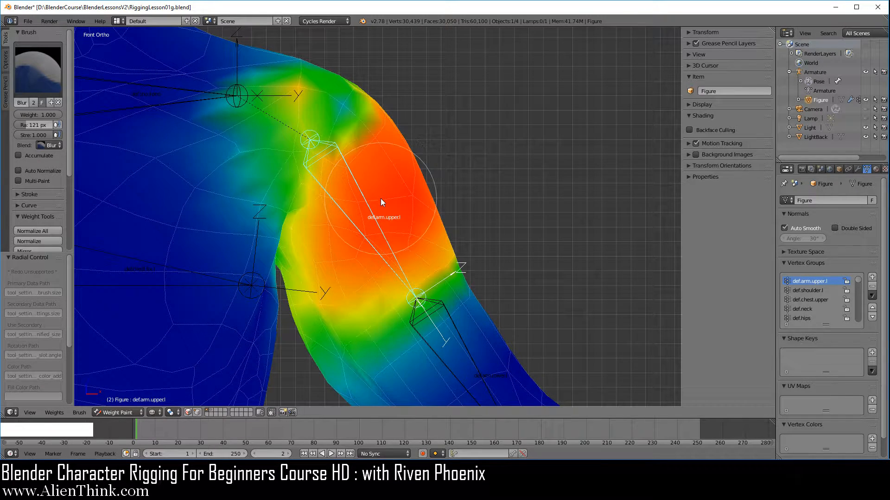
left_click(370, 137)
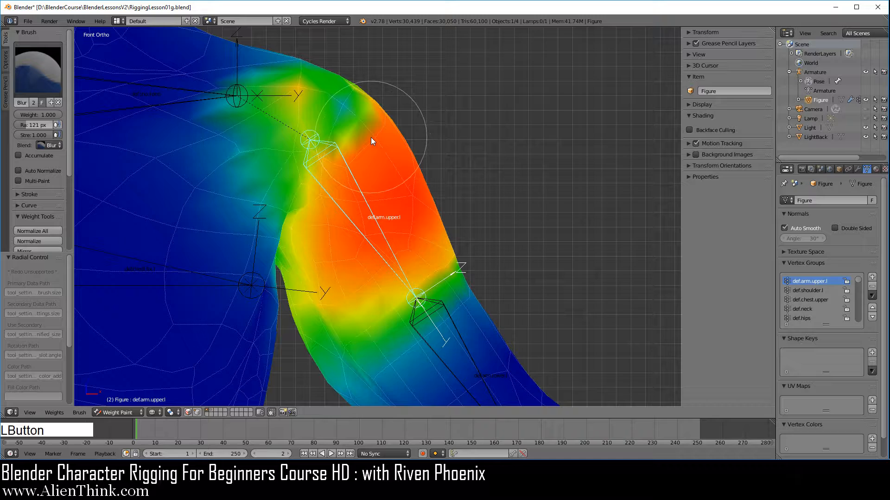
mouse_move(370, 137)
left_mouse_down()
mouse_move(346, 121)
mouse_move(323, 190)
mouse_move(352, 277)
mouse_move(391, 199)
mouse_move(346, 205)
mouse_move(396, 161)
mouse_move(322, 235)
mouse_move(405, 196)
mouse_move(341, 199)
mouse_move(391, 233)
mouse_move(346, 122)
mouse_move(343, 232)
mouse_move(372, 252)
mouse_move(394, 194)
mouse_move(379, 188)
left_mouse_up()
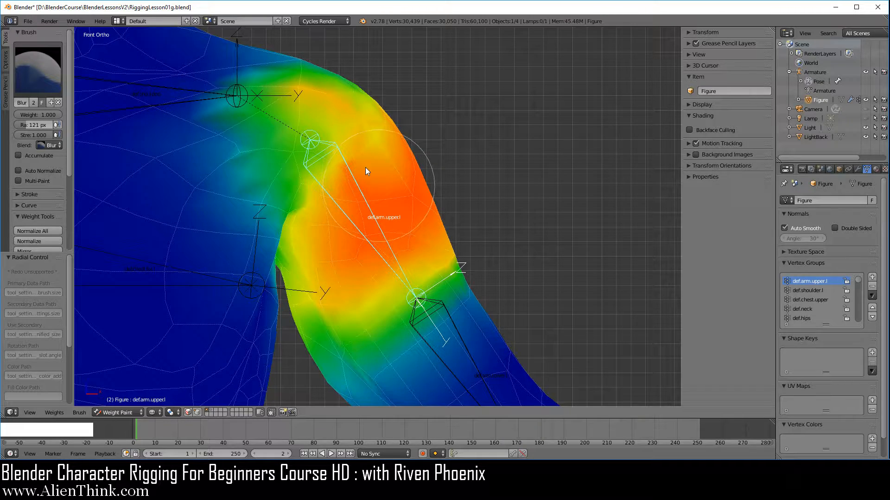
Step: Enable Accumulate for the Blur brush and smooth the weights over the whole upper arm
left_click(34, 157)
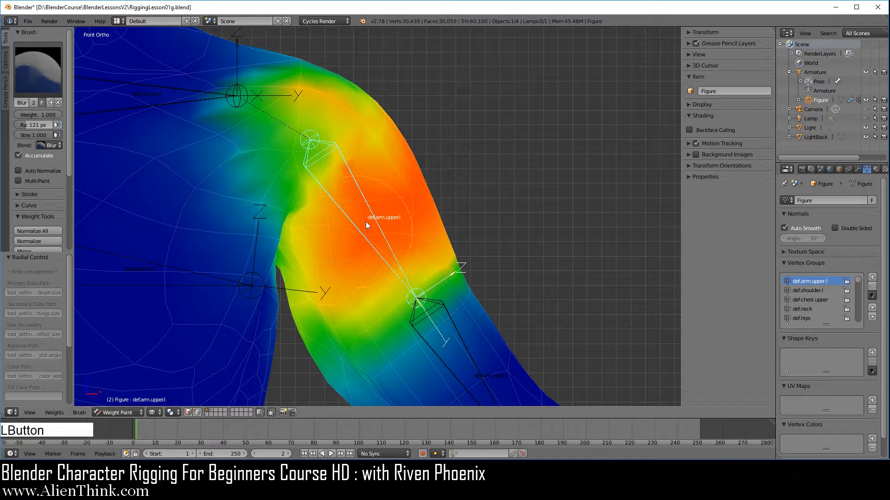
left_click_drag(374, 152, 366, 159)
left_click_drag(365, 155, 364, 158)
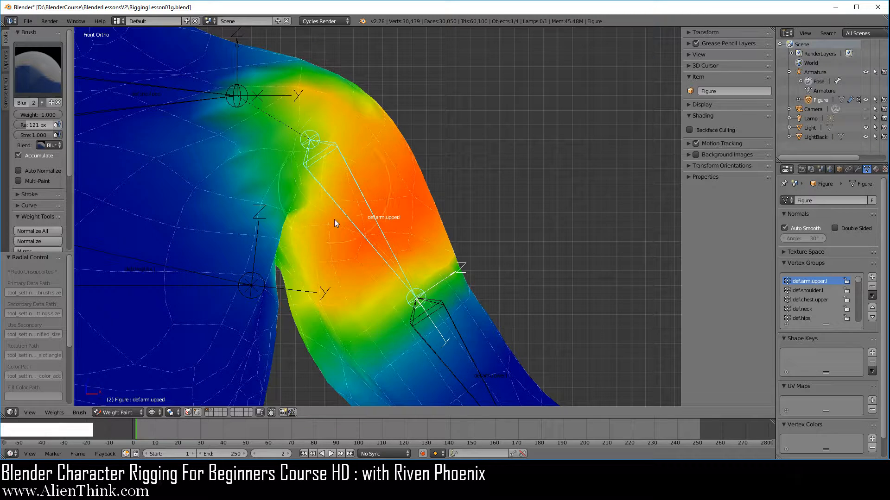
mouse_move(335, 219)
left_mouse_down()
mouse_move(439, 227)
mouse_move(363, 158)
mouse_move(375, 256)
mouse_move(373, 143)
mouse_move(312, 170)
mouse_move(368, 254)
mouse_move(361, 134)
mouse_move(321, 233)
mouse_move(332, 270)
mouse_move(371, 171)
mouse_move(316, 215)
mouse_move(387, 215)
mouse_move(322, 130)
mouse_move(345, 270)
mouse_move(373, 148)
mouse_move(324, 231)
mouse_move(388, 197)
mouse_move(311, 153)
mouse_move(365, 280)
mouse_move(360, 125)
mouse_move(337, 222)
mouse_move(60, 163)
left_mouse_up()
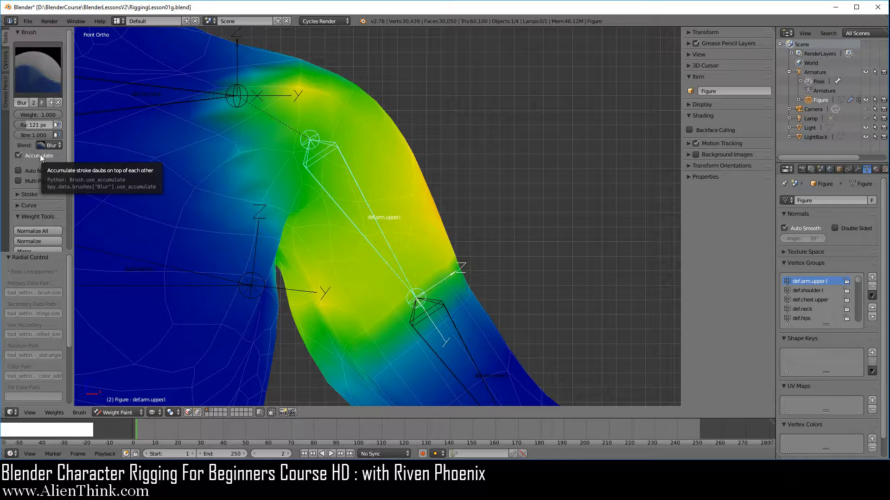
Step: Reopen RiggingLesson01g.blend from the recent files without saving the painted weights
left_click(32, 22)
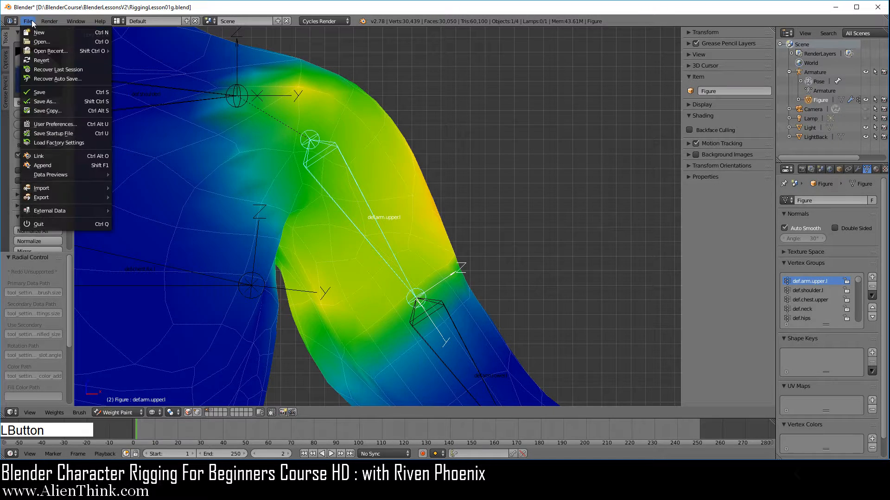
mouse_move(55, 49)
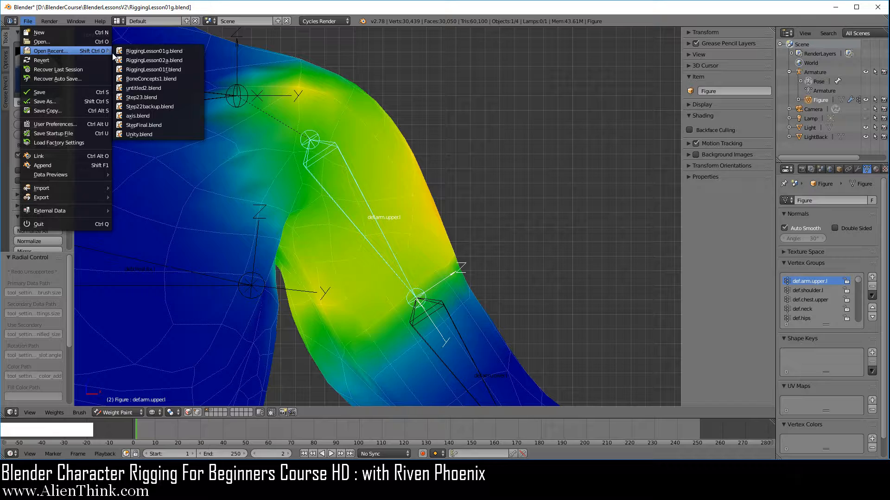
left_click(157, 52)
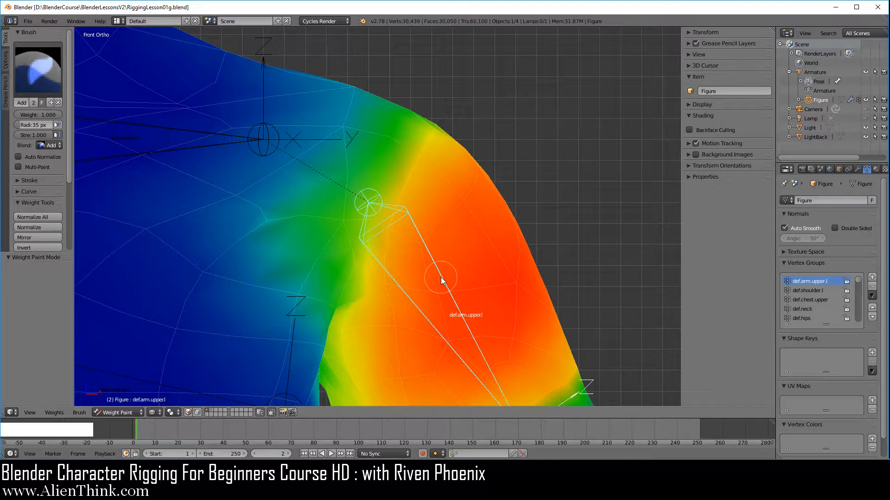
Step: Turn on vertex selection masking and select the yellow vertex near the top of the shoulder to show its vertex weights
scroll(441, 277, "down", 3)
middle_click_drag(401, 305, 399, 254, "shift")
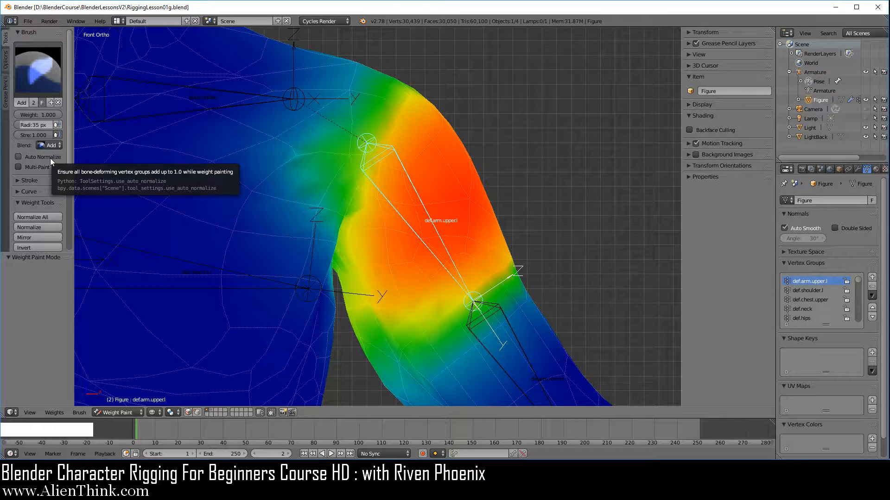
left_click(198, 411)
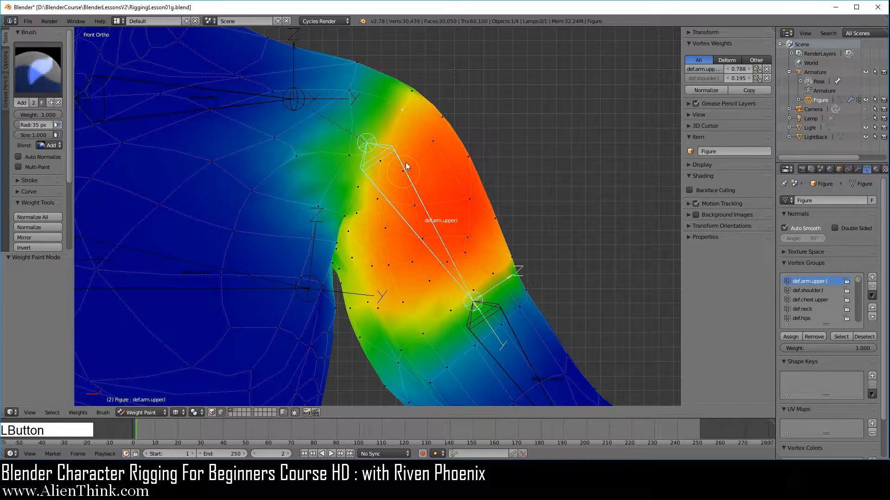
right_click(405, 113)
scroll(405, 113, "up", 3)
middle_click_drag(455, 149, 443, 220, "shift")
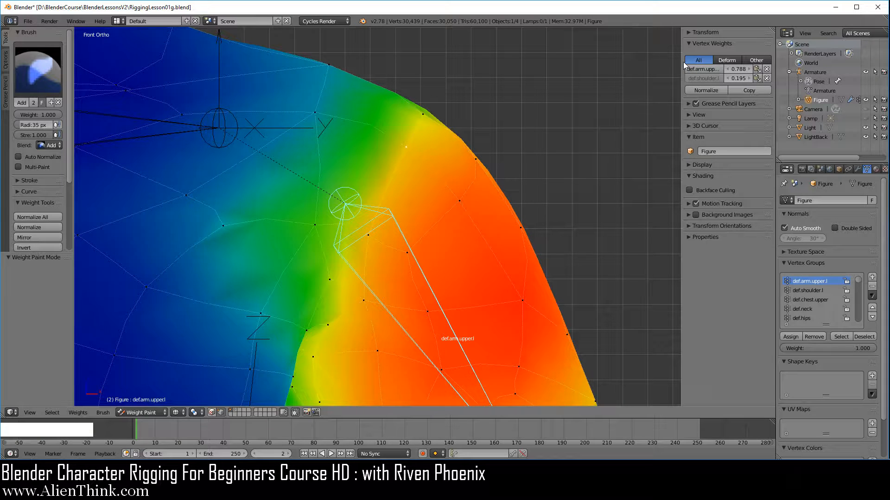
left_click_drag(681, 60, 616, 60)
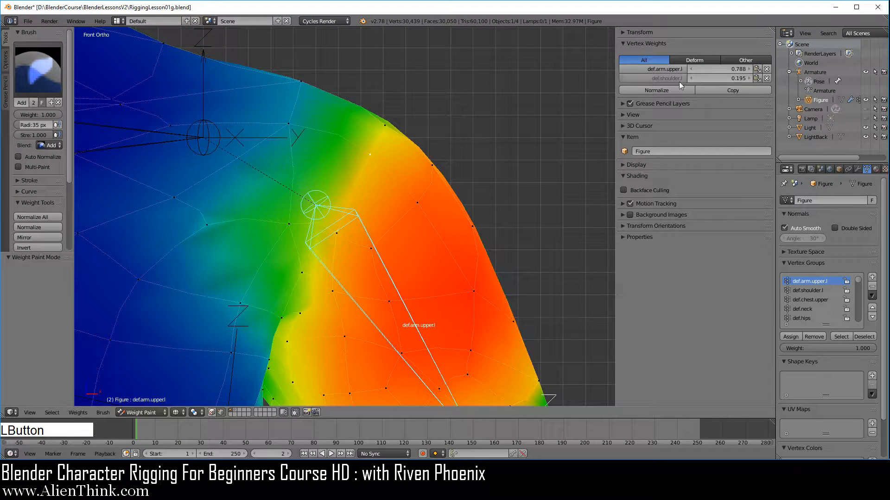
Step: Set the selected vertex's def.arm.upper.l weight to about 0.658 and normalize, and repeat with about 0.851
left_click(719, 71)
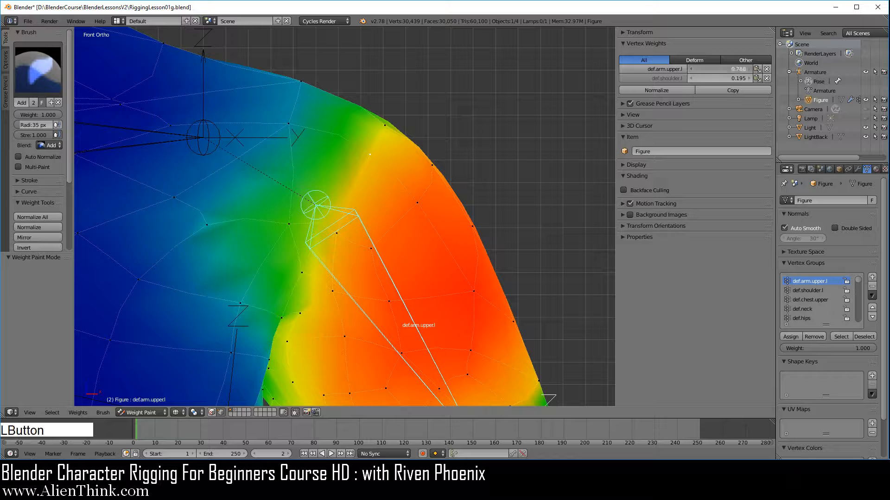
left_click_drag(719, 71, 692, 71)
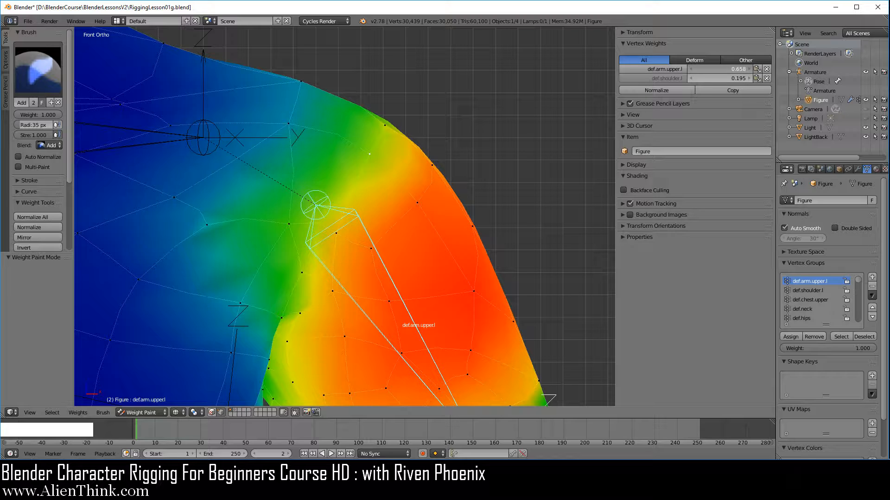
left_click(671, 89)
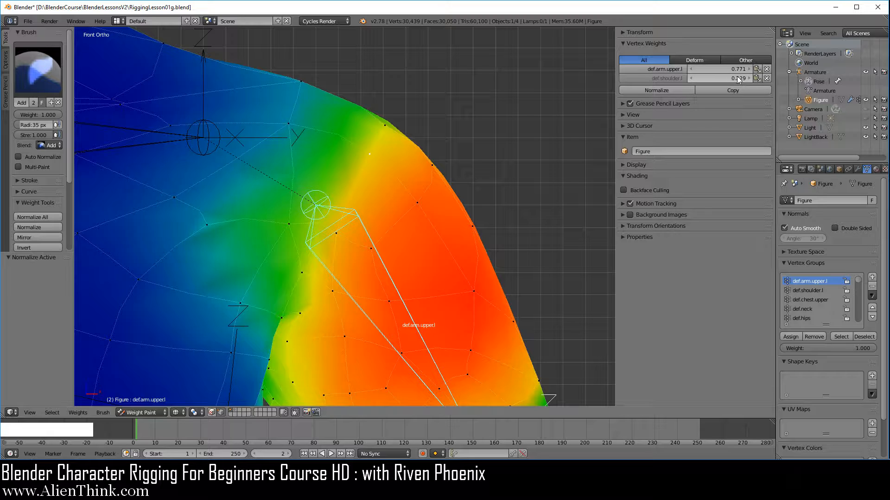
left_click_drag(726, 70, 744, 71)
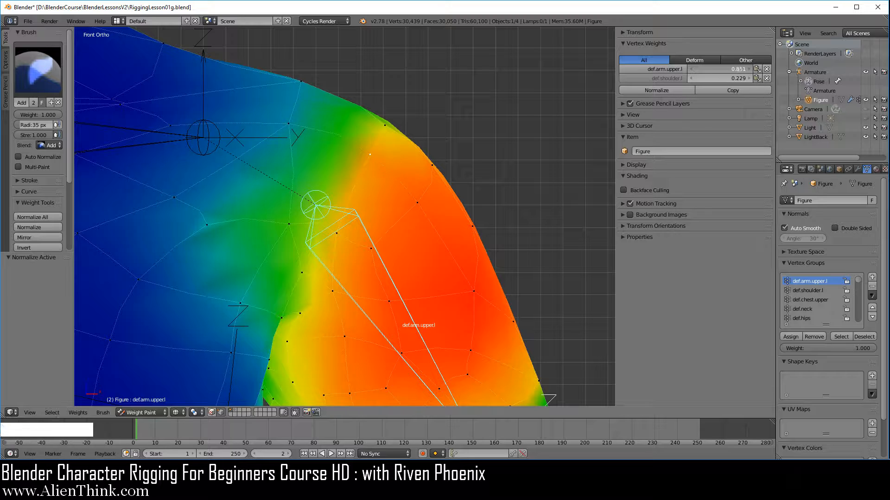
left_click(670, 90)
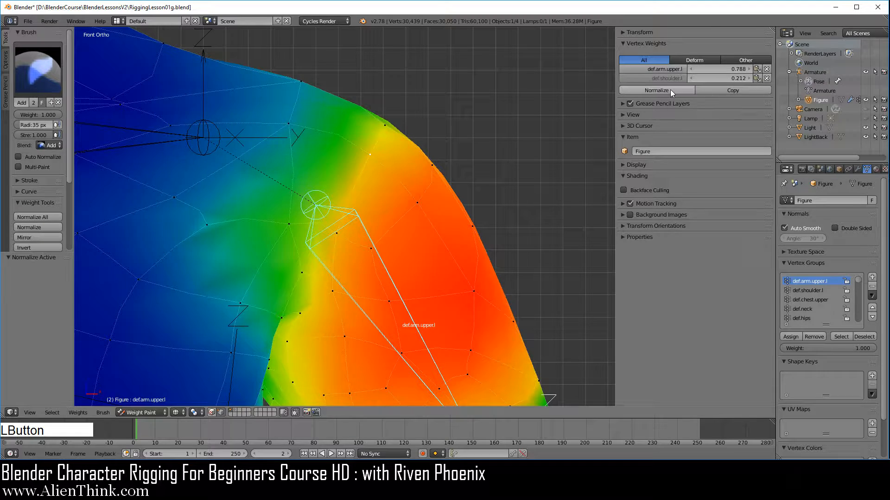
Step: Raise the selected vertex's def.arm.upper.l weight to 1.000 and normalize its weights, doing this twice
left_click_drag(708, 71, 760, 71)
left_click(660, 89)
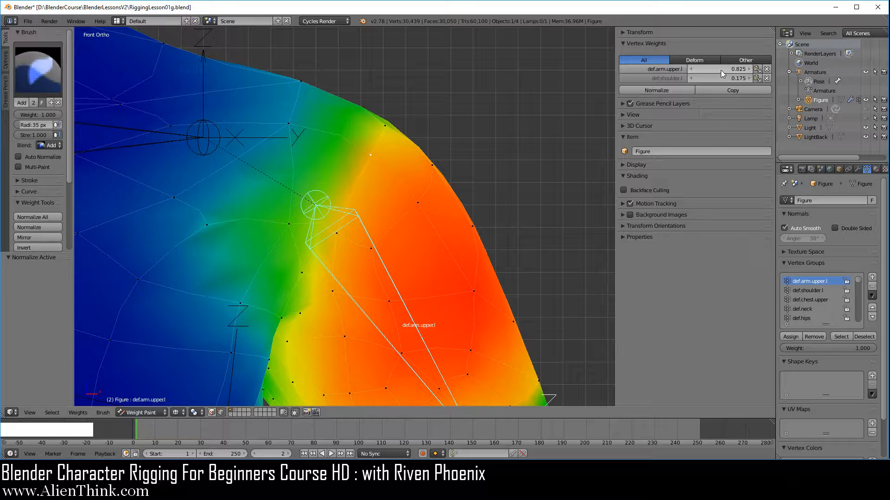
mouse_move(721, 70)
left_mouse_down()
mouse_move(667, 70)
mouse_move(762, 69)
left_mouse_up()
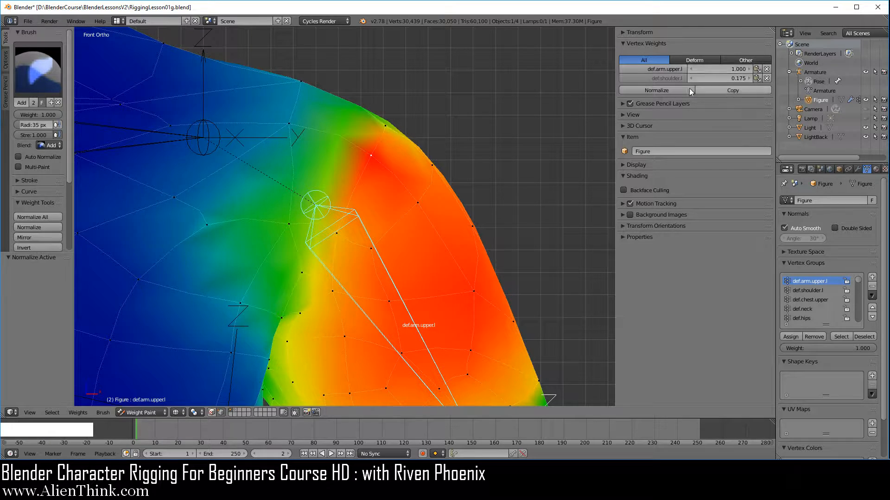
left_click(679, 93)
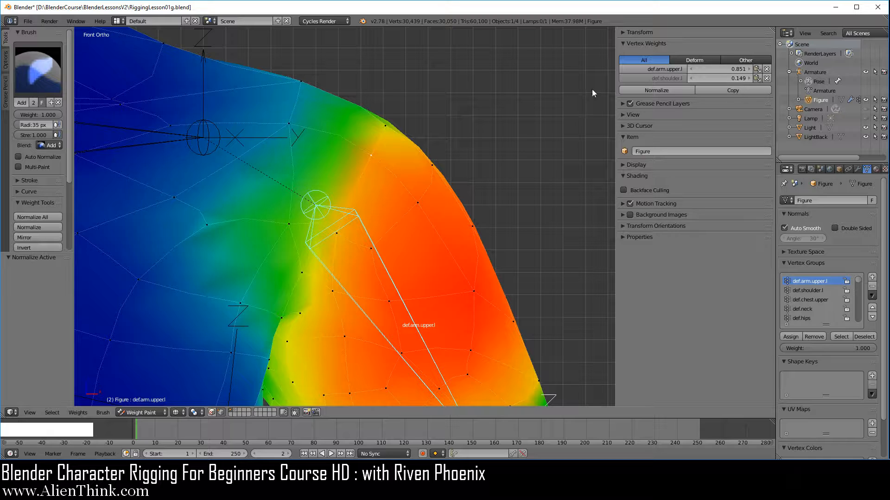
Step: Enable Auto Normalize, set the Add brush's weight to 0.281, and paint the selected vertex up to 1.000
left_click(54, 157)
scroll(367, 171, "up", 2)
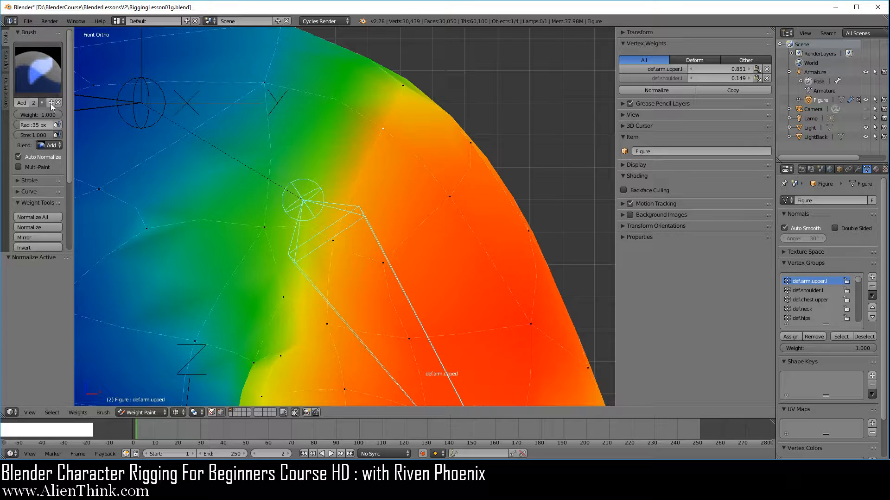
left_click_drag(54, 115, 35, 116)
left_click(385, 133)
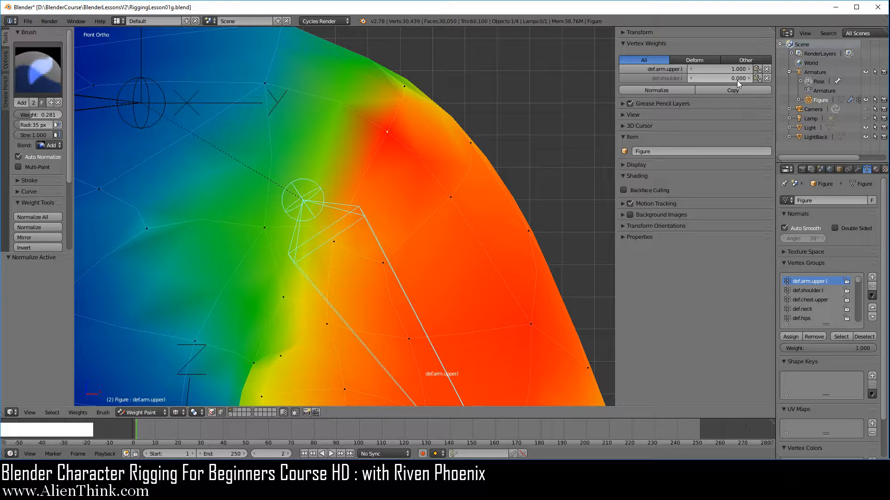
Step: Set the vertex's def.arm.upper.l weight to 0, and paint it to about 0.093 with the brush weight at 0.188
left_click_drag(735, 71, 505, 70)
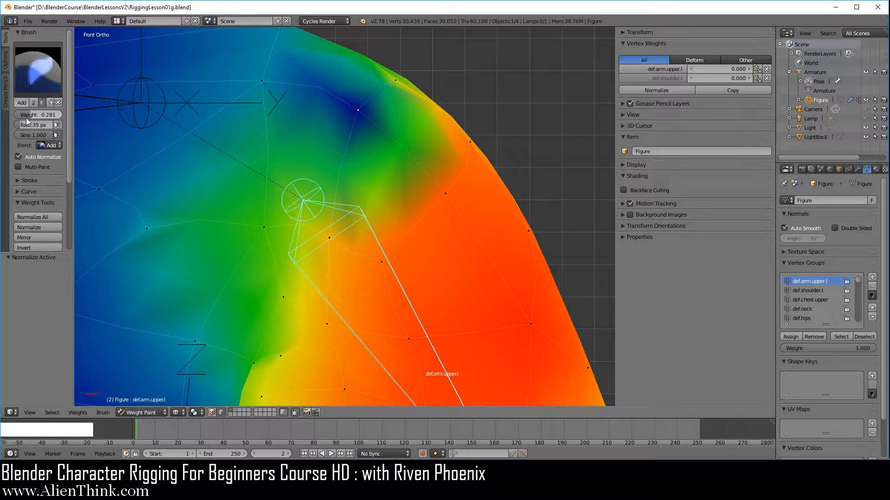
left_click_drag(60, 113, 46, 114)
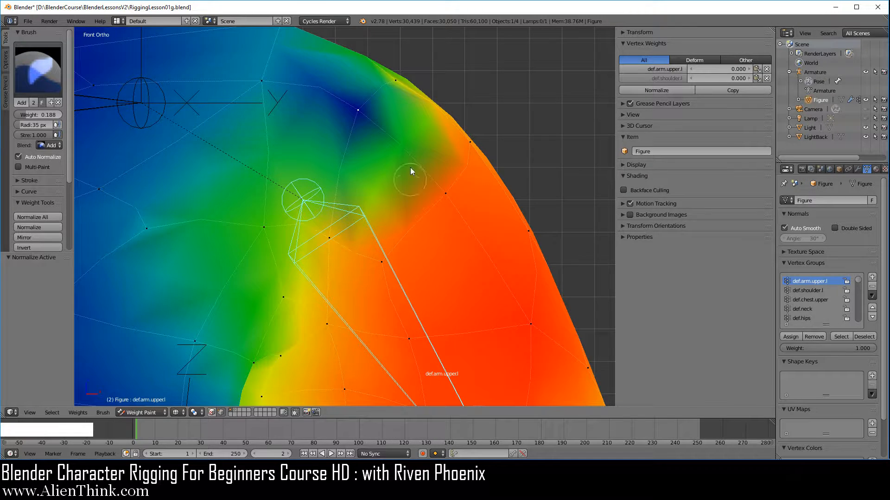
left_click(366, 118)
left_click(363, 121)
left_click_drag(363, 120, 379, 137)
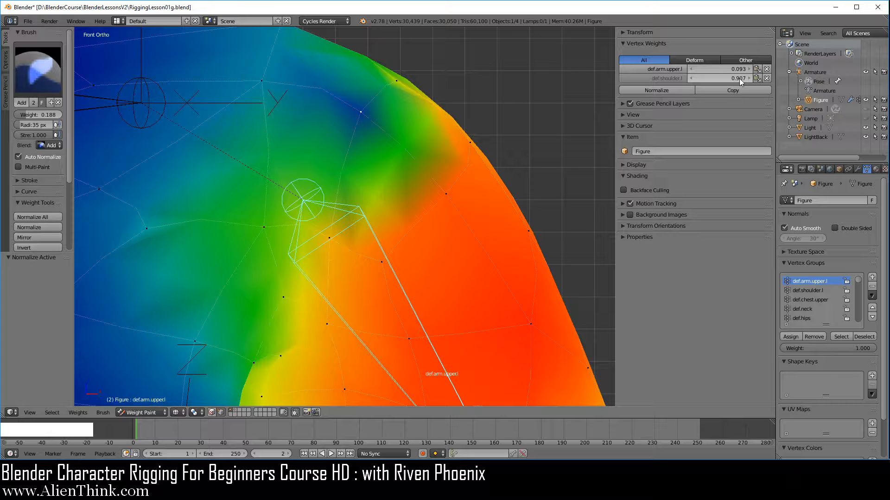
Step: Normalize the vertex's weights and keep painting over it until its def.arm.upper.l weight reaches 1.000
left_click(682, 90)
left_click_drag(367, 118, 369, 124)
left_click(369, 122)
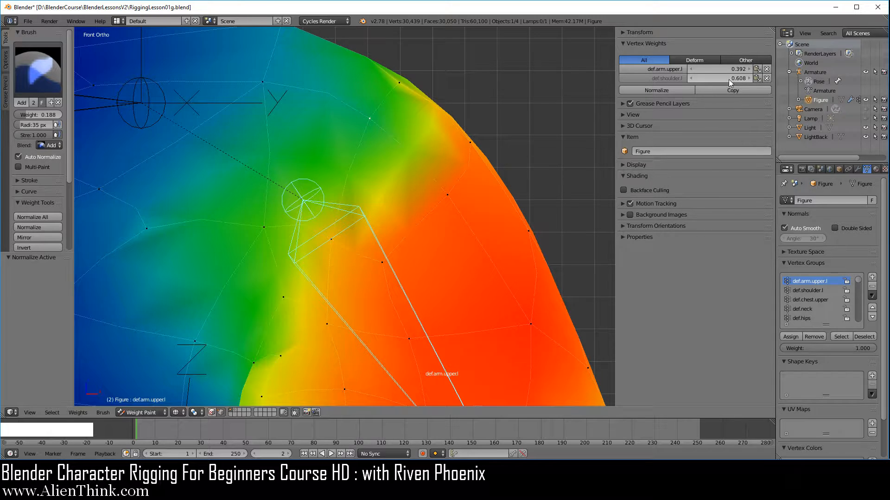
left_click(377, 126)
left_click_drag(377, 126, 389, 137)
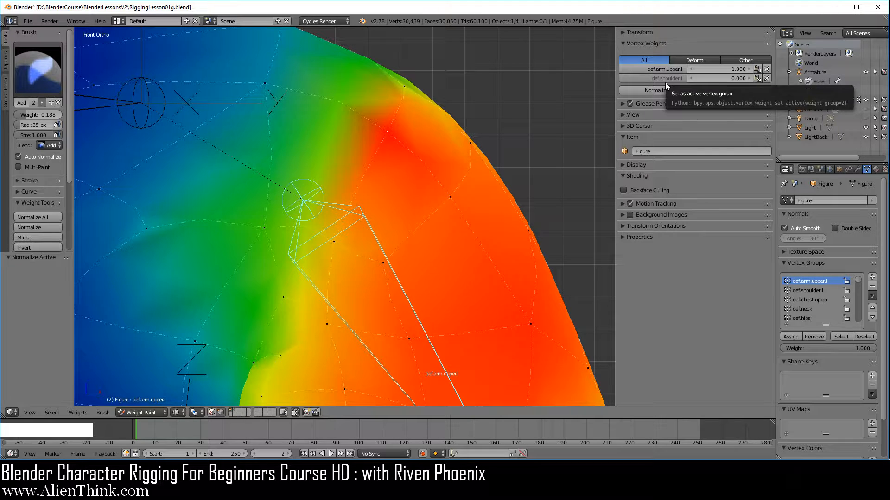
Step: Raise the vertex's def.shoulder.l weight and normalize its weights, and turn off Auto Normalize
left_click(720, 77)
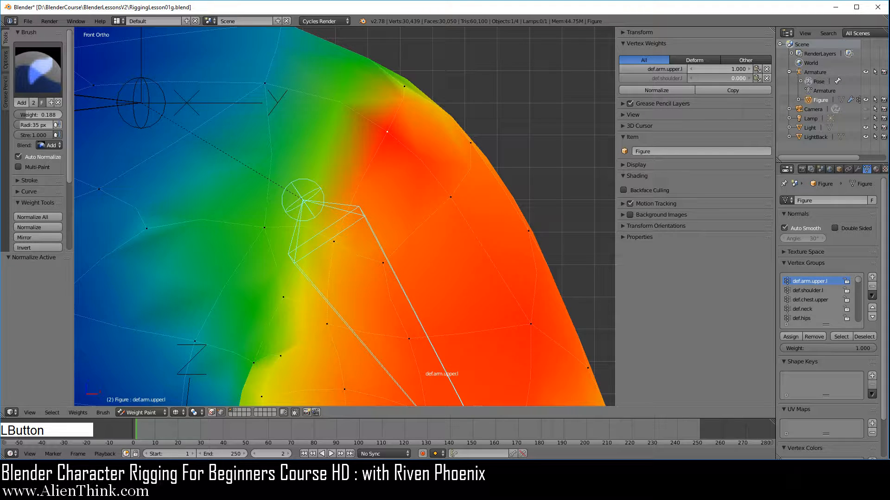
left_click_drag(721, 77, 732, 77)
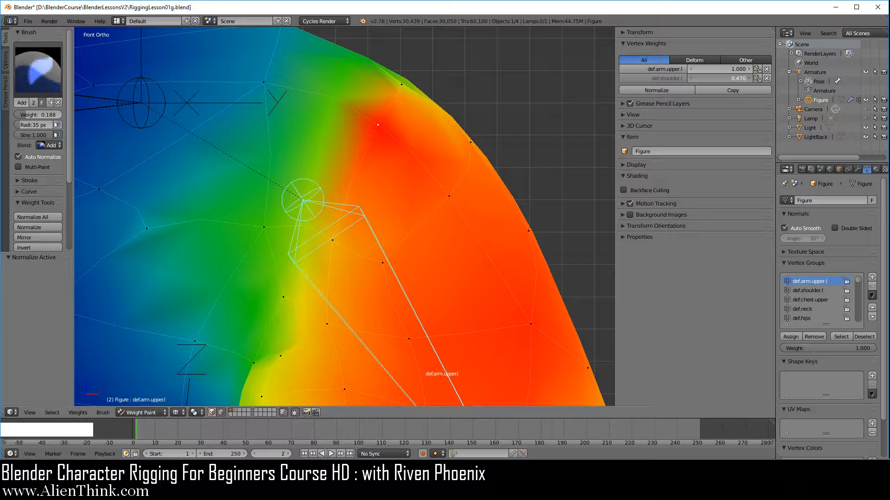
left_click(668, 89)
left_click(739, 92)
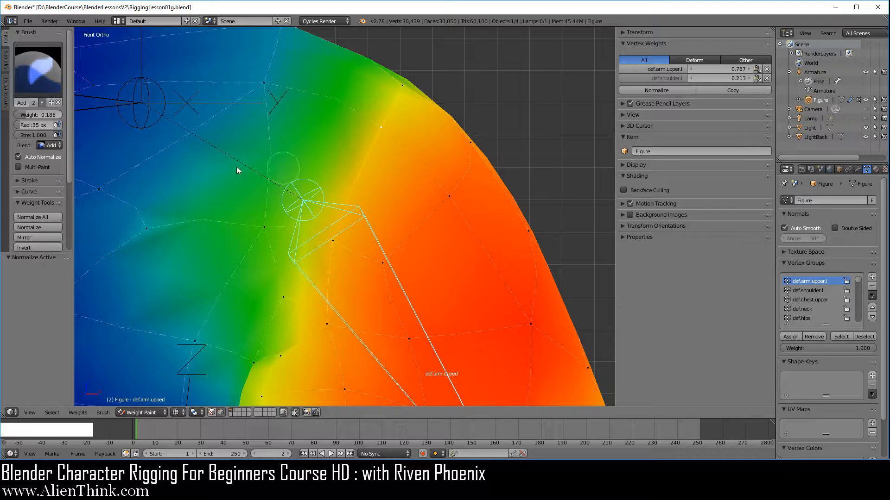
left_click(44, 156)
Step: Compare the def.shoulder.l weights with those of def.arm.upper.l, and turn off vertex selection masking
scroll(466, 263, "down", 2)
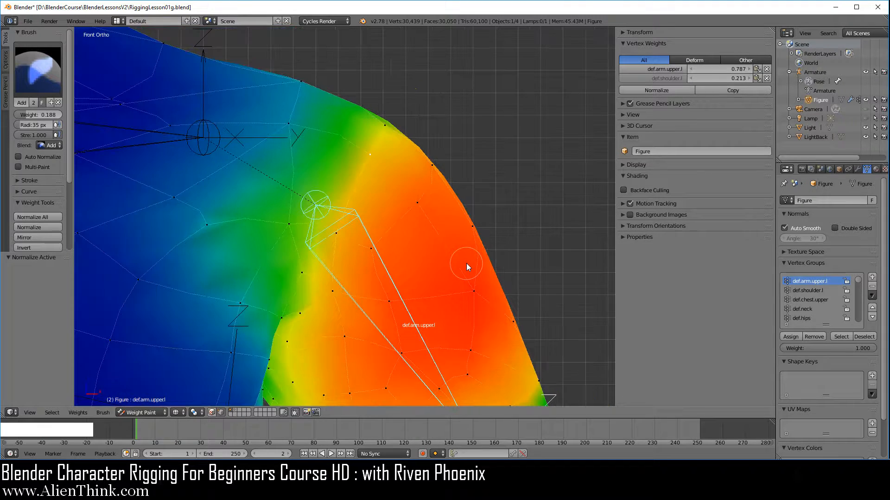
left_click(815, 291)
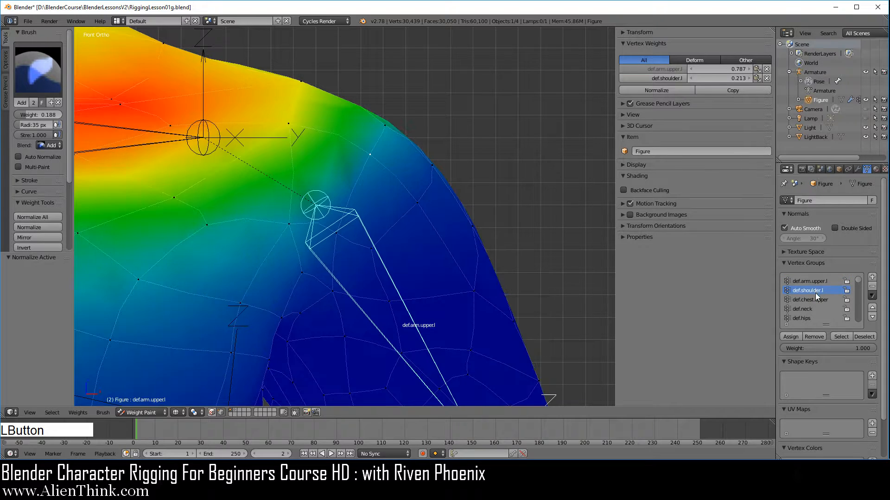
left_click(814, 281)
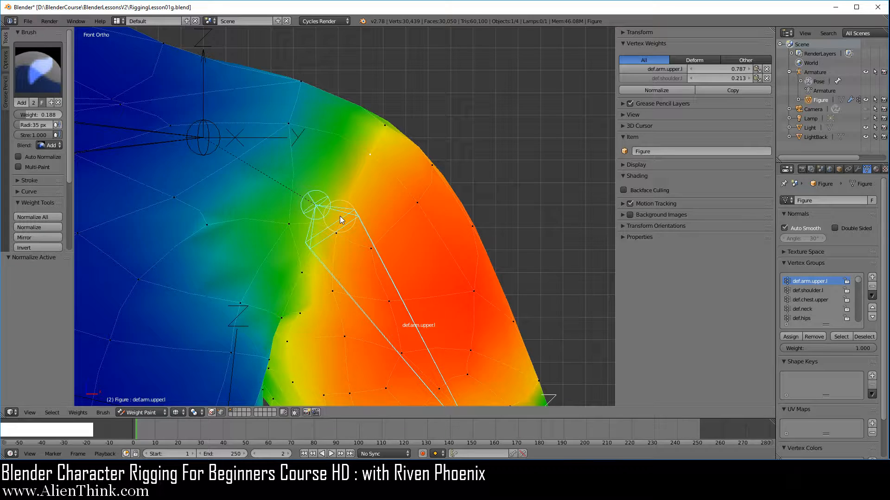
left_click(220, 413)
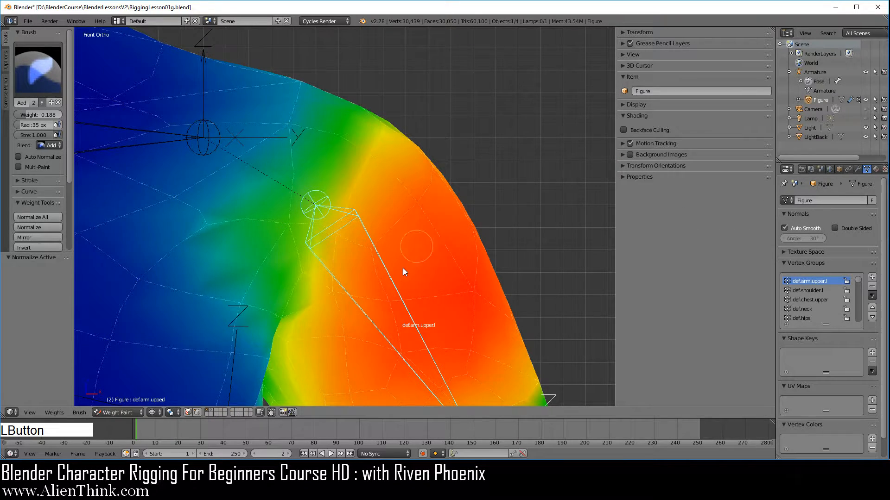
Step: Add the def.arm.lower.l bone to the selection alongside def.arm.upper.l
scroll(402, 268, "down", 5)
mouse_move(389, 269)
middle_mouse_down("shift")
mouse_move(369, 199)
mouse_move(401, 262)
middle_mouse_up("shift")
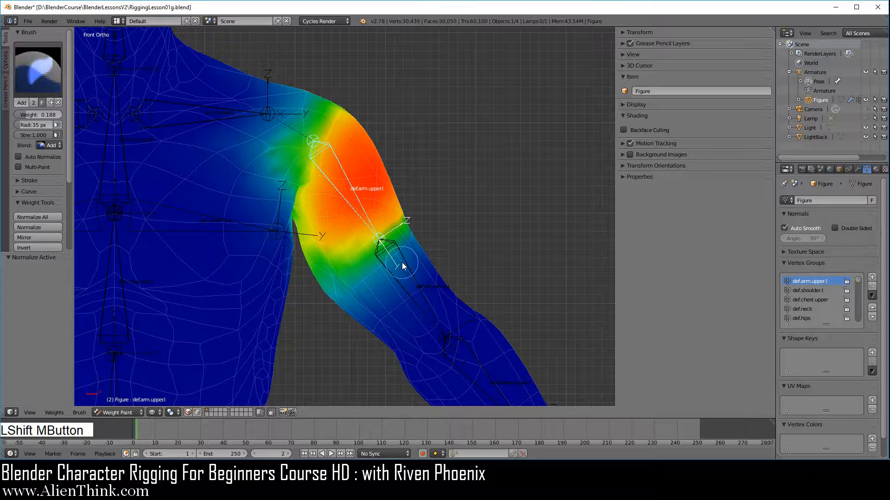
right_click(402, 254, "shift")
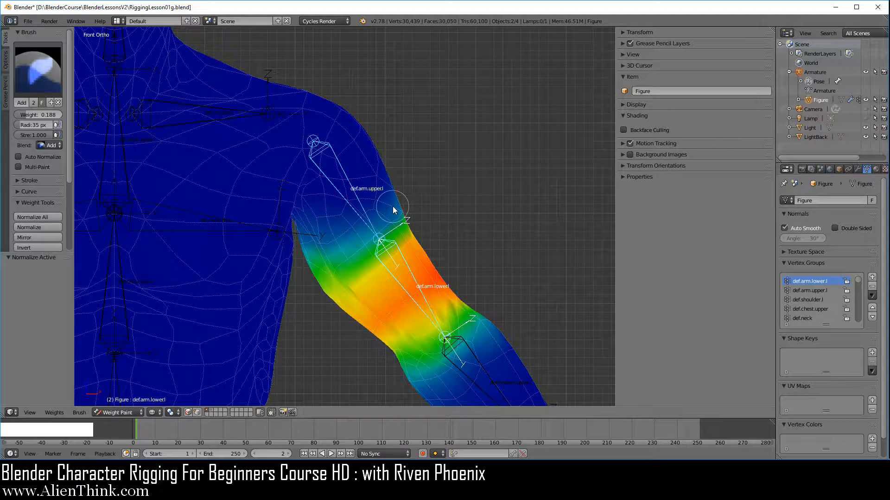
mouse_move(393, 207)
left_mouse_down()
mouse_move(417, 218)
mouse_move(429, 267)
mouse_move(401, 217)
left_mouse_up()
Step: Turn on vertex selection masking, select all of the figure's vertices, and remove them from all vertex groups
left_click(198, 413)
key("a")
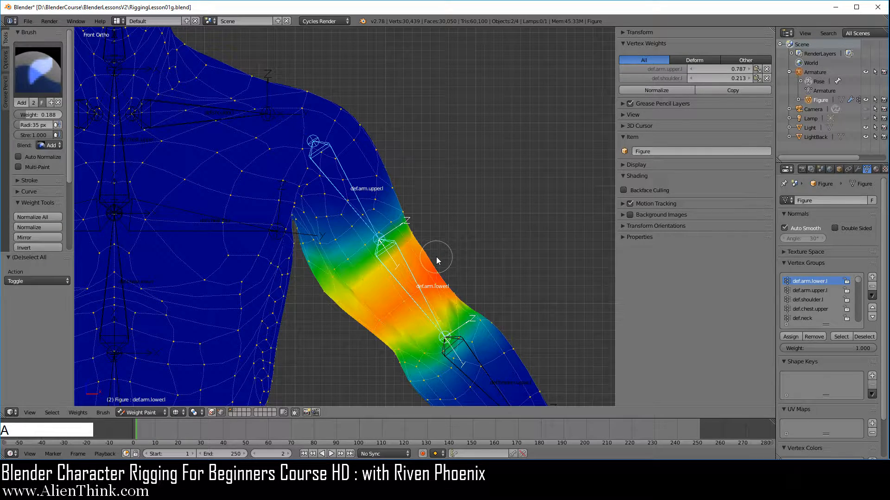
left_click(871, 296)
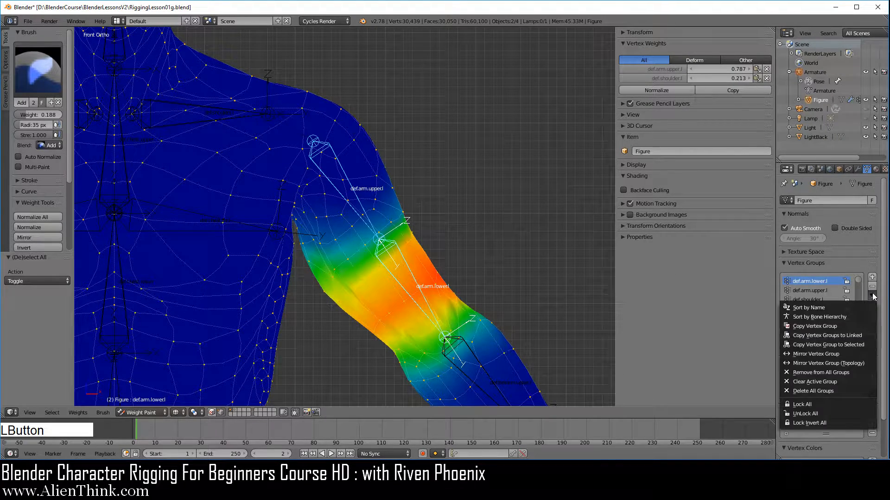
left_click(844, 371)
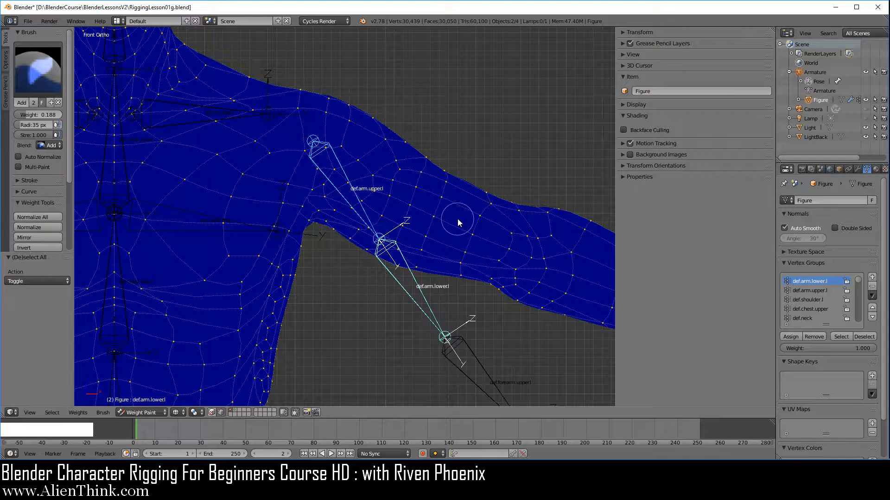
Step: Turn off vertex selection masking, clear the def.arm.upper.l bone's rotation, and enlarge the brush radius to 246 px
left_click(221, 412)
right_click(337, 162)
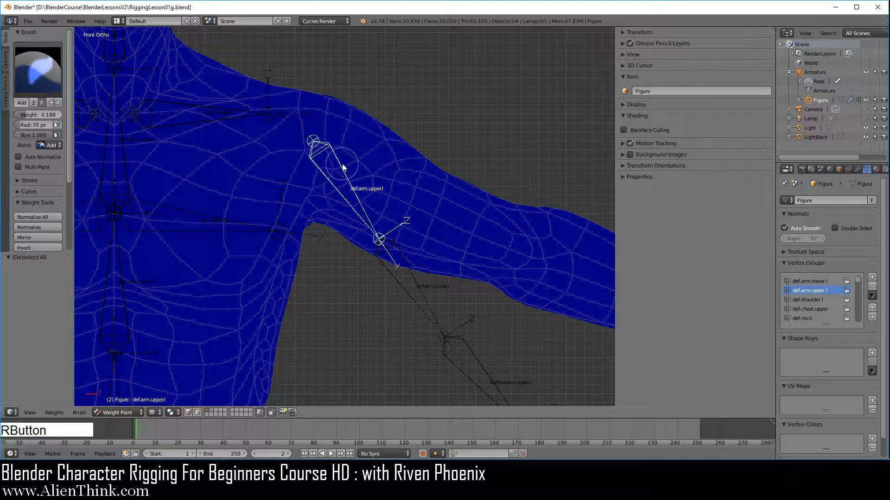
key("alt+r")
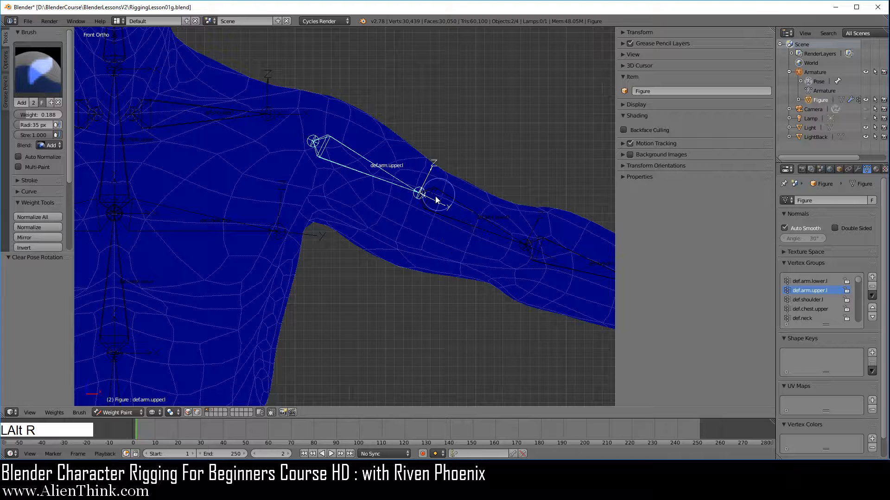
key("f")
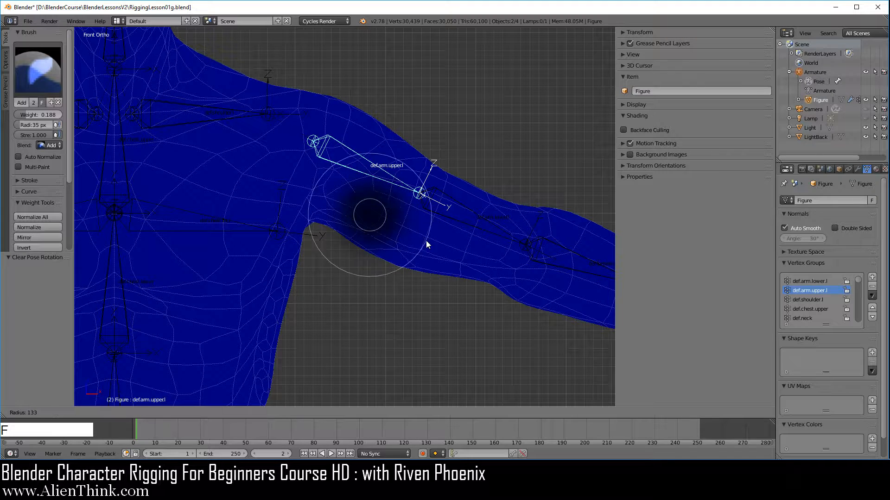
left_click(473, 264)
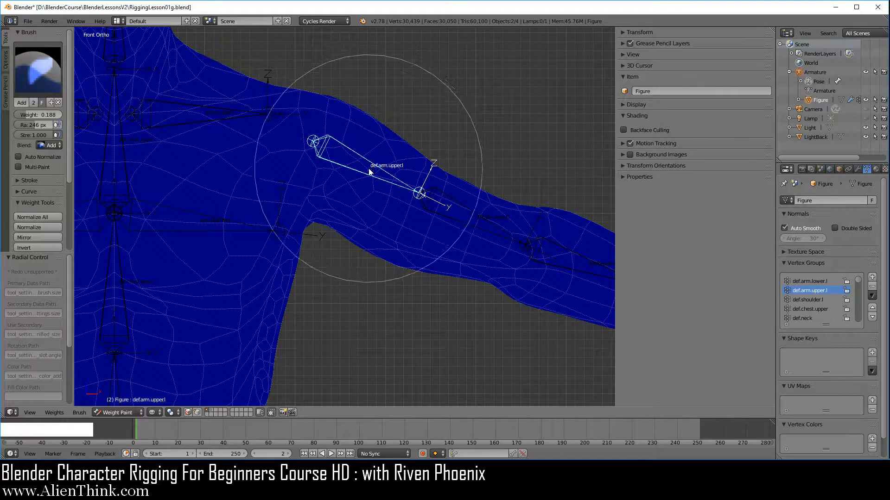
Step: Paint the same upper arm area for def.arm.upper.l, def.arm.lower.l and def.forearm.upper.l with the brush weight at 0.188
middle_click_drag(405, 218, 317, 234, "shift")
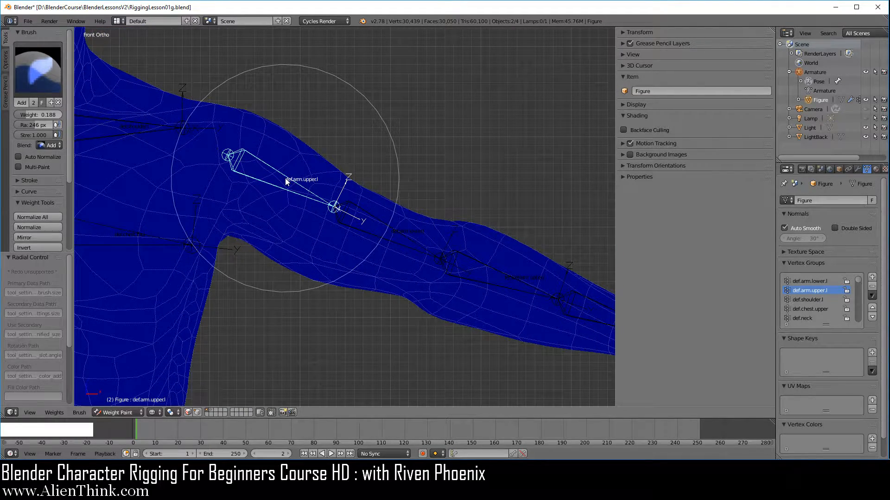
mouse_move(286, 182)
left_mouse_down()
mouse_move(284, 145)
mouse_move(278, 185)
left_mouse_up()
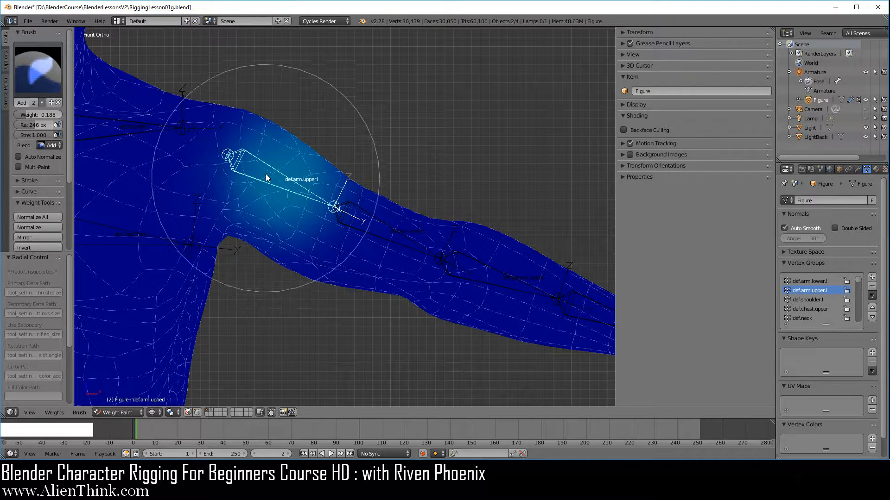
right_click(389, 231)
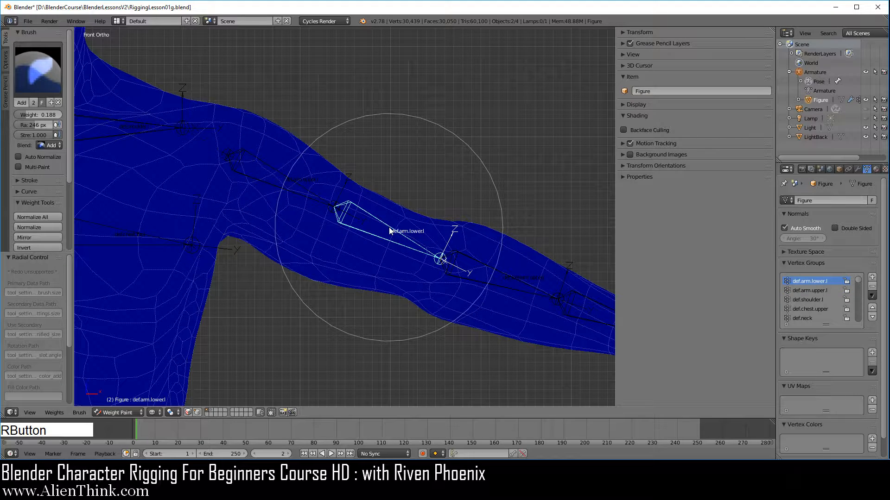
left_click(284, 183)
right_click(559, 291)
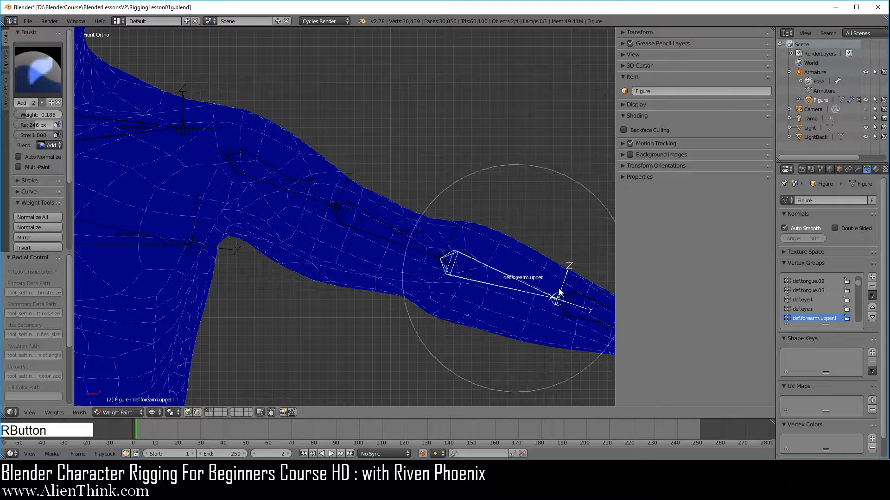
left_click(281, 178)
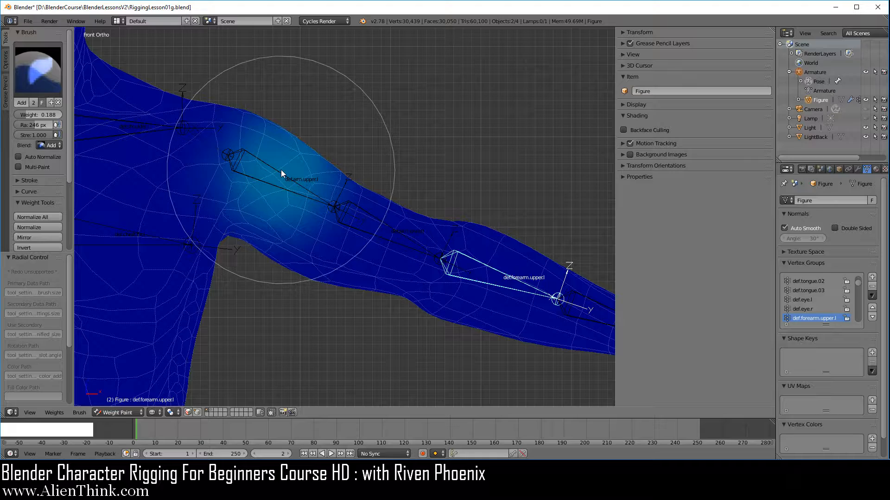
Step: Examine the bone weights of a painted vertex on the upper arm with vertex selection masking on
right_click(281, 172)
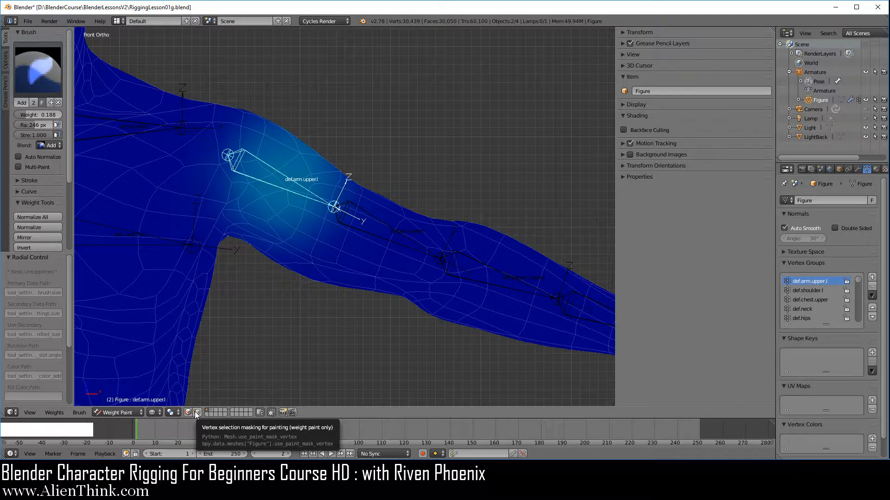
left_click(195, 413)
right_click(300, 153)
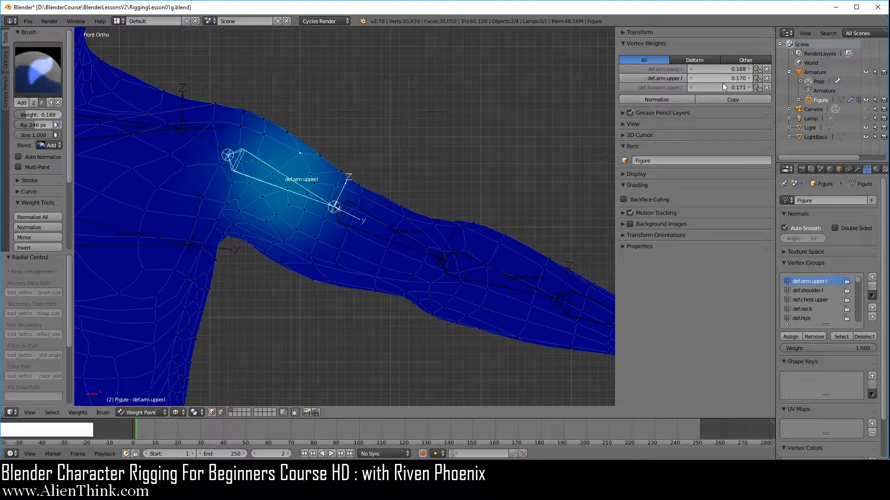
scroll(326, 237, "up", 3)
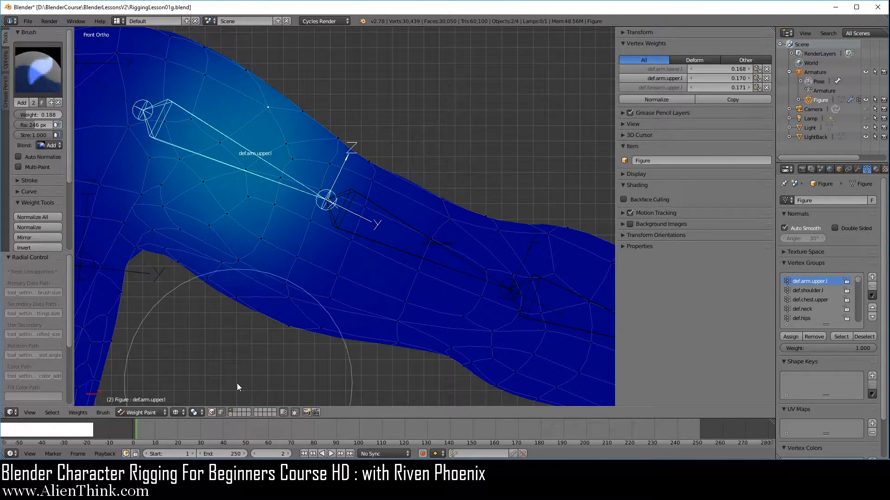
Step: Select the def.arm.lower.l and def.arm.upper.l bones together, and mask painting to the upper arm vertex again
left_click(221, 410)
right_click(369, 203)
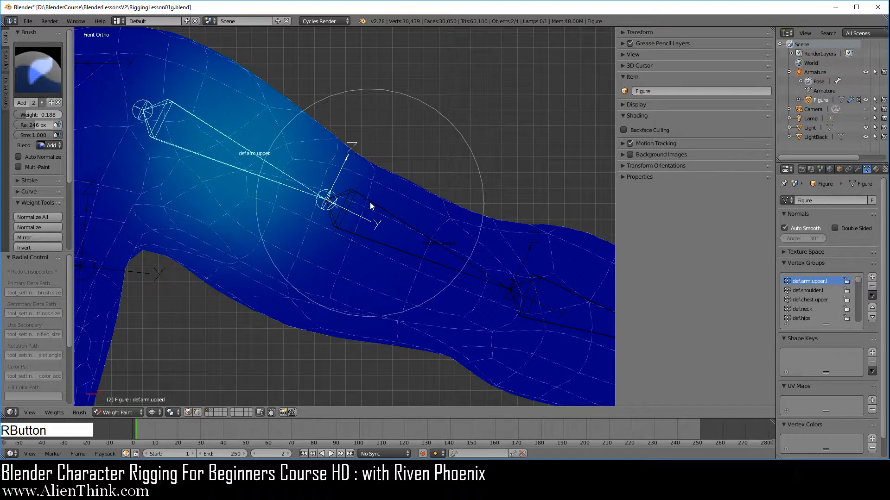
right_click(271, 166, "shift")
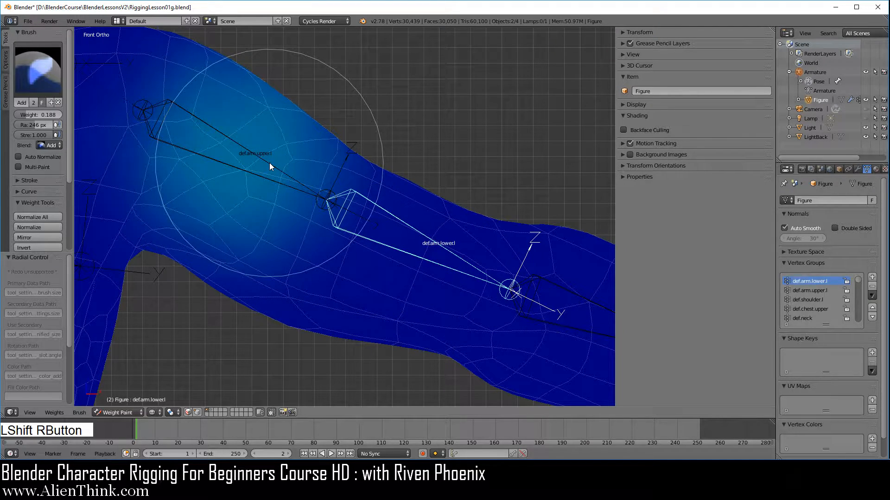
left_click(198, 411)
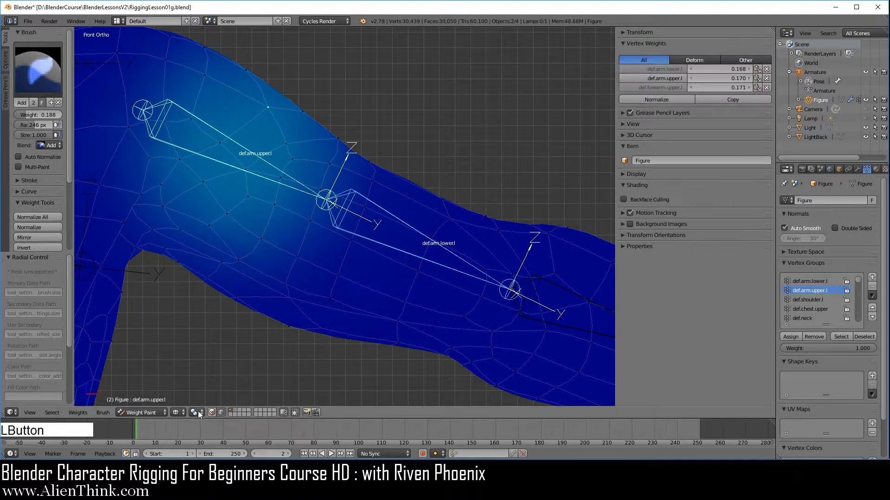
right_click(269, 110)
middle_click_drag(270, 110, 379, 243, "shift")
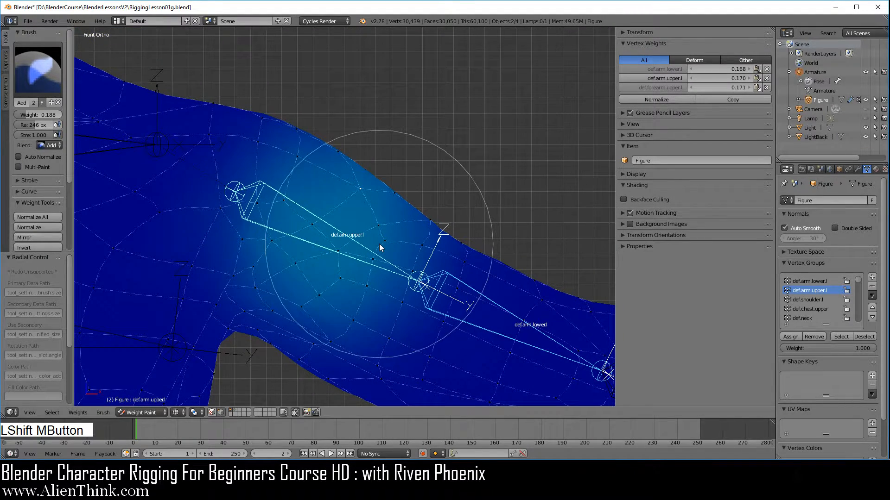
Step: Reduce the brush radius to 118 px and paint the vertex until its def.arm.upper.l weight is 0.541
key("f")
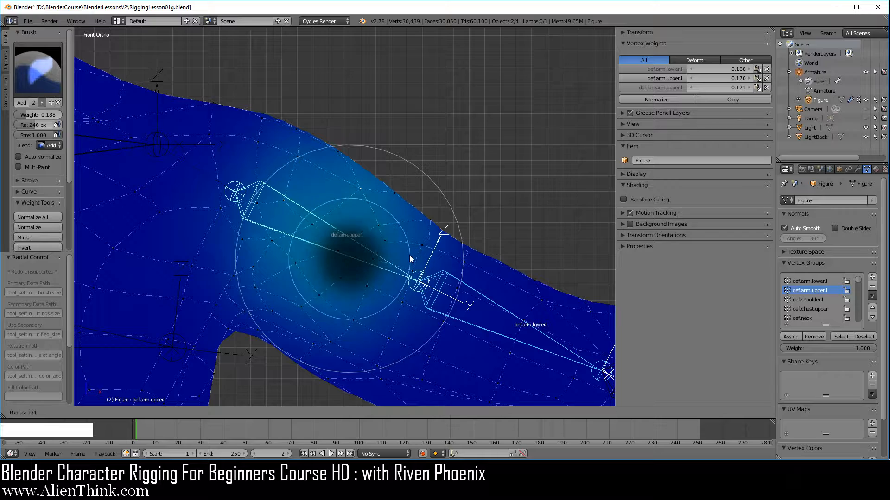
left_click(404, 255)
scroll(378, 204, "up", 3)
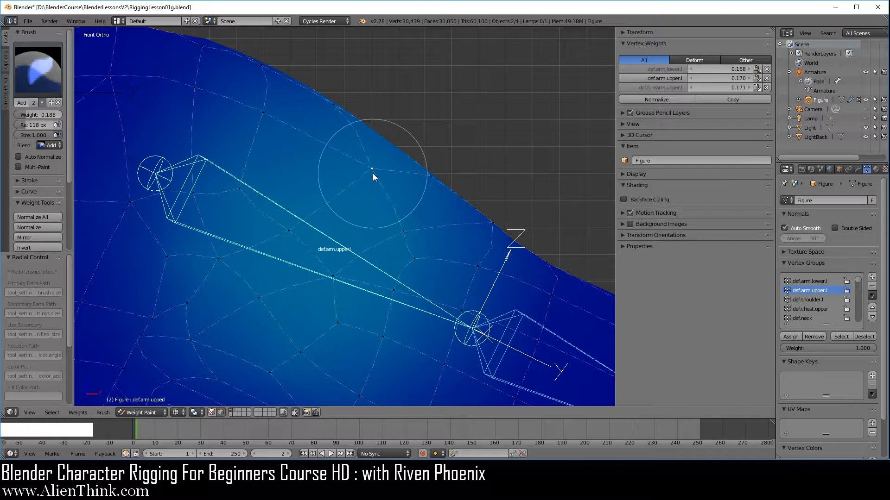
left_click_drag(373, 173, 373, 173)
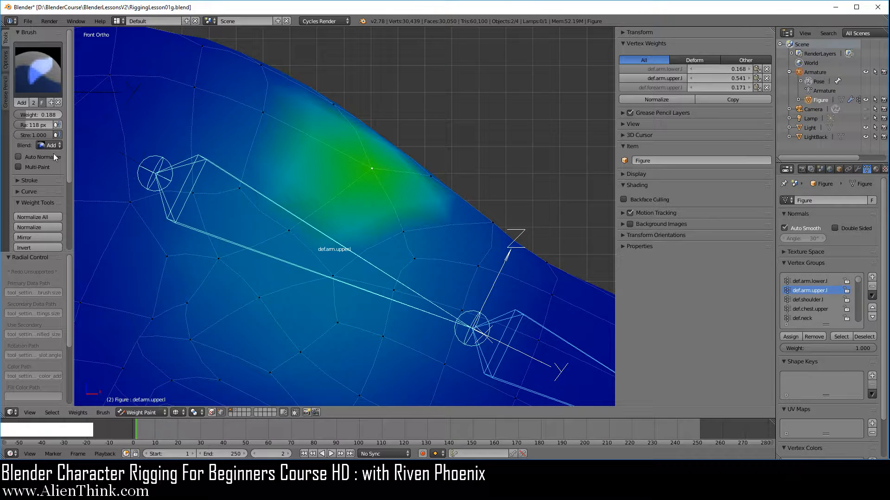
Step: Turn on Multi-Paint, paint the vertex until its def.arm.upper.l weight is 1.000, and normalize its weights
left_click(38, 166)
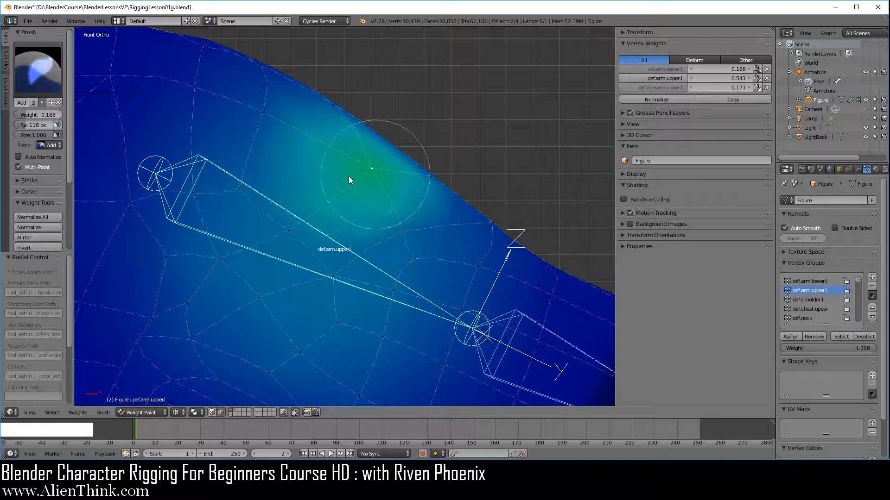
left_click_drag(371, 173, 375, 182)
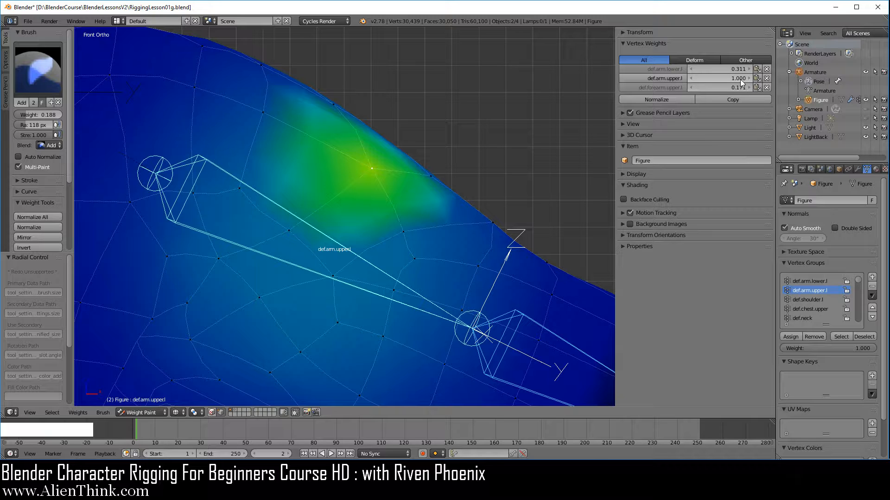
left_click(669, 100)
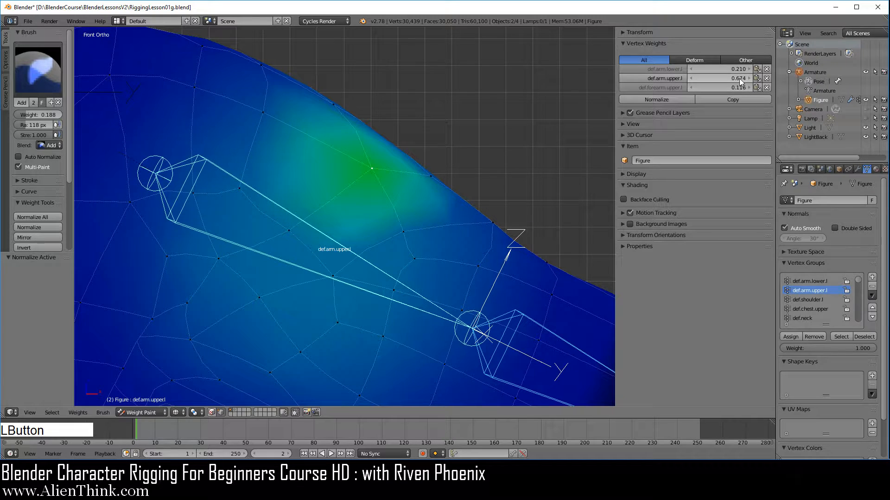
Step: Lower the vertex's def.arm.upper.l weight to 0.514 and paint over it once more with Multi-Paint to 0.761
left_click_drag(740, 81, 736, 80)
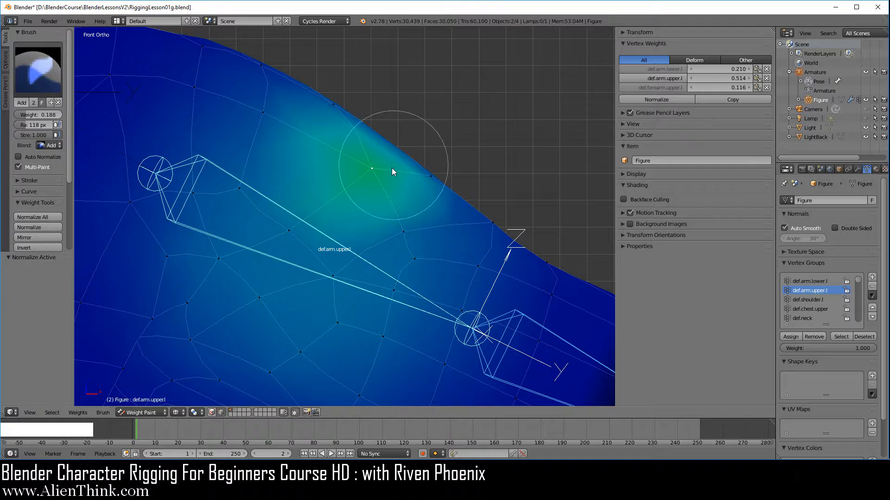
left_click(382, 177)
scroll(382, 177, "down", 4)
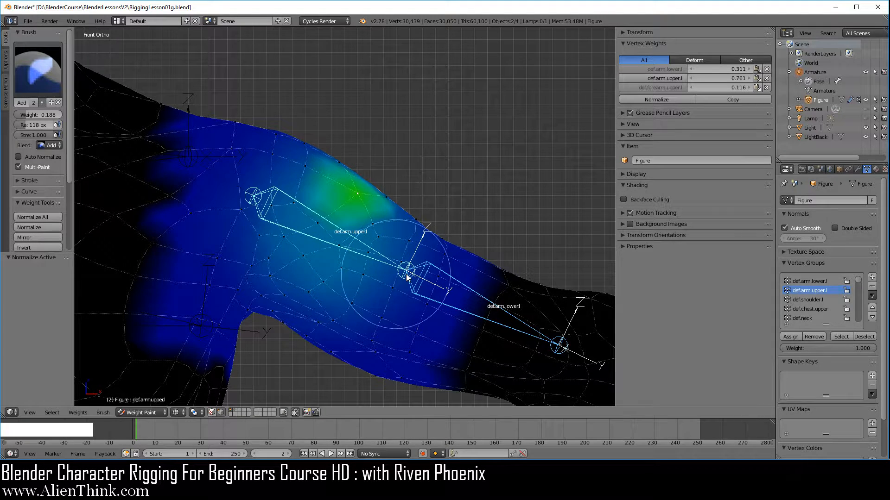
Step: Reopen RiggingLesson01g.blend from the recent files, discarding the painting changes
left_click(34, 24)
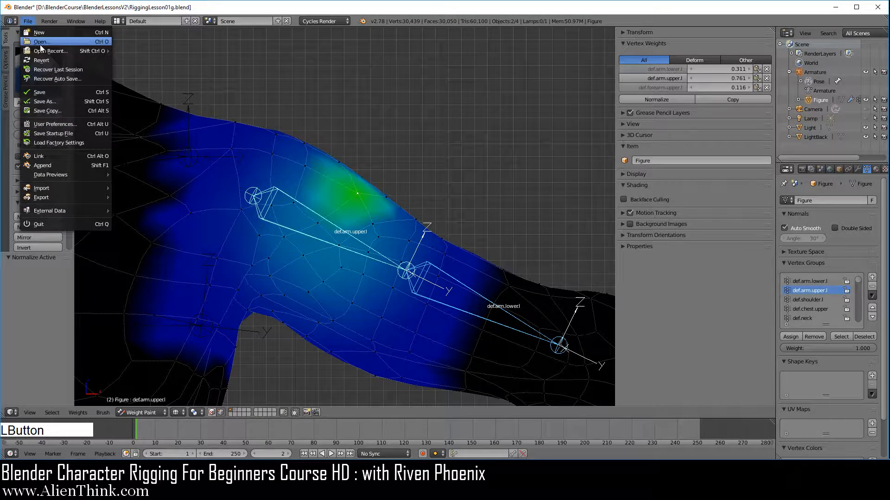
mouse_move(40, 47)
left_click(148, 50)
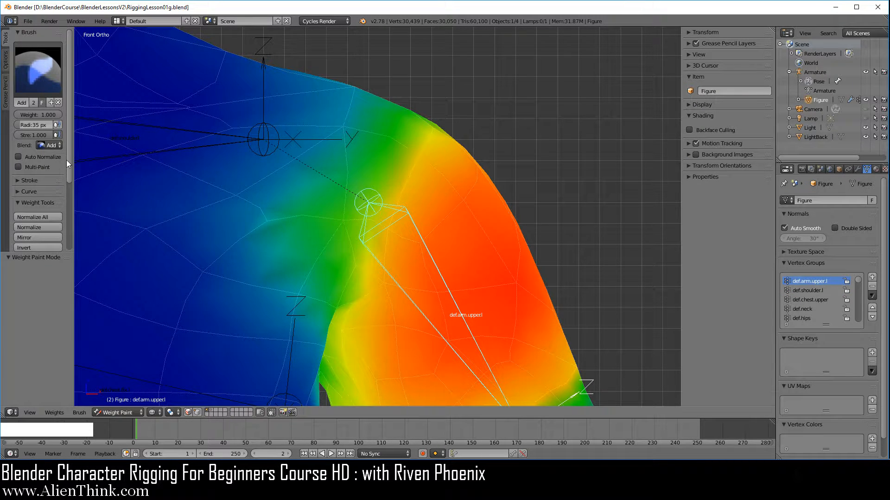
Step: Show the brush's falloff curve settings and look through the curve's preset shapes
left_click_drag(67, 151, 68, 202)
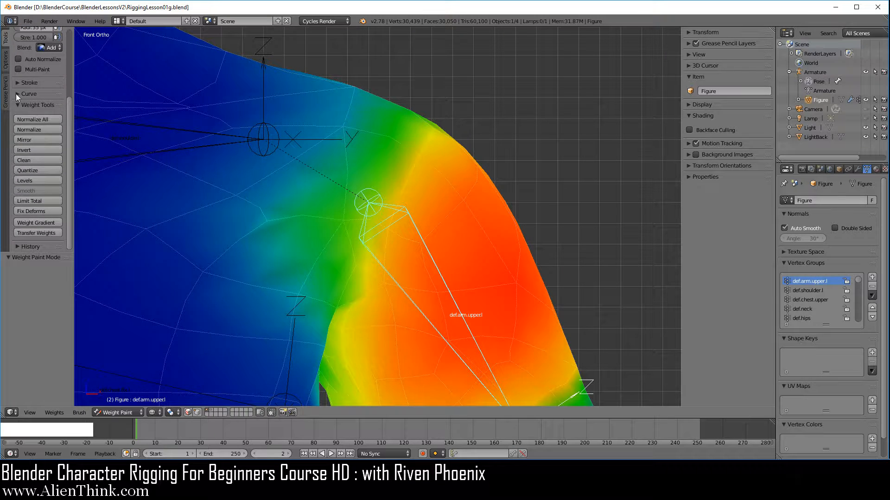
left_click(16, 93)
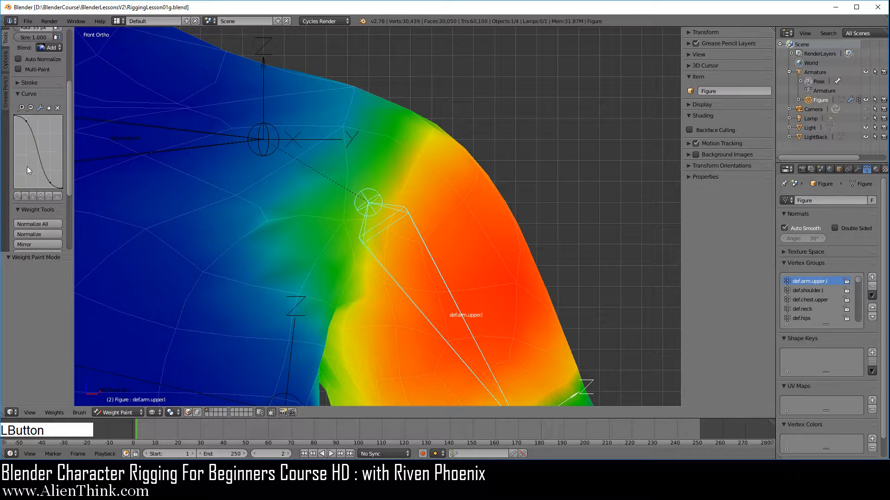
left_click(32, 195)
left_click(32, 195)
left_click(40, 195)
left_click(51, 197)
left_click(57, 196)
left_click(19, 196)
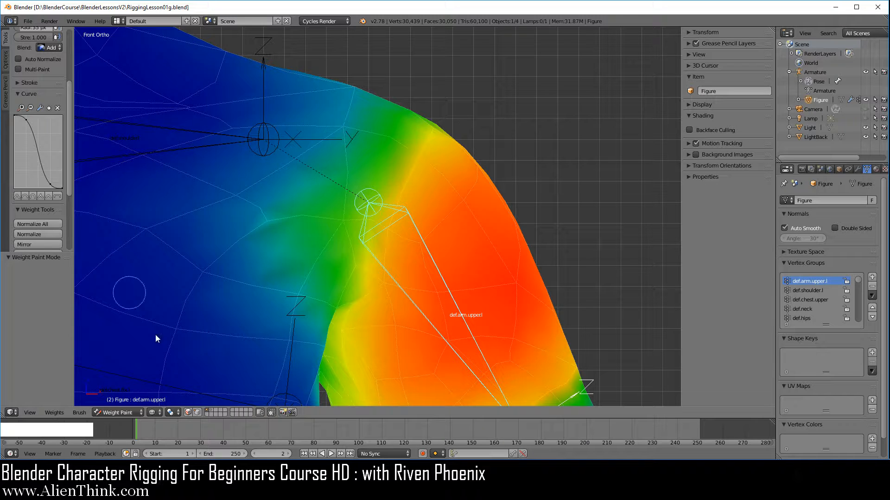
Step: Switch the figure to Vertex Paint and to Sculpt Mode, examining the brush's falloff curve settings in each
left_click(130, 413)
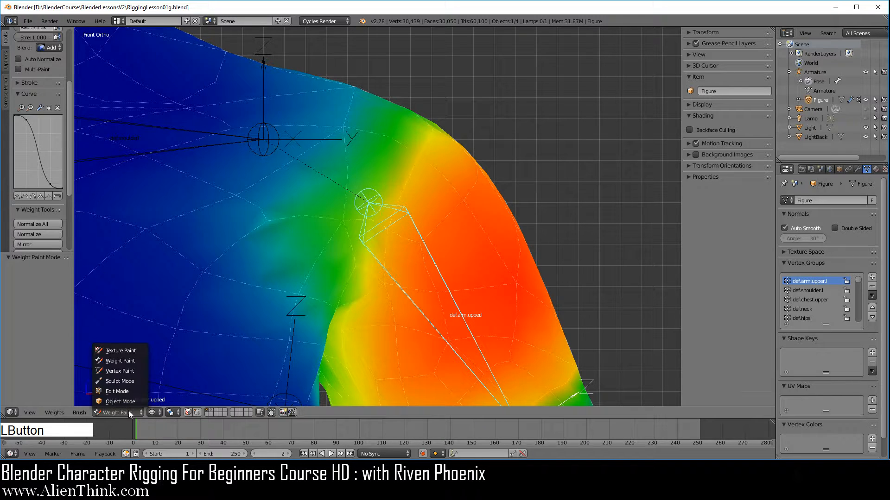
left_click(129, 373)
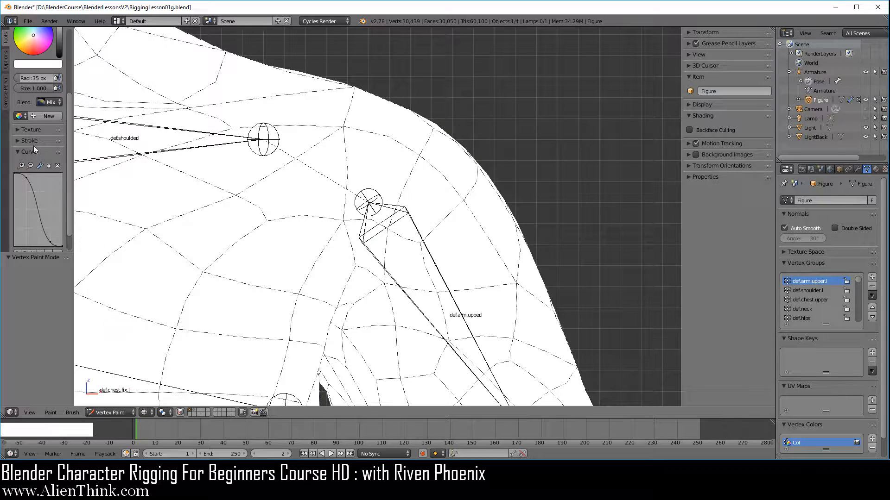
scroll(32, 192, "down", 2)
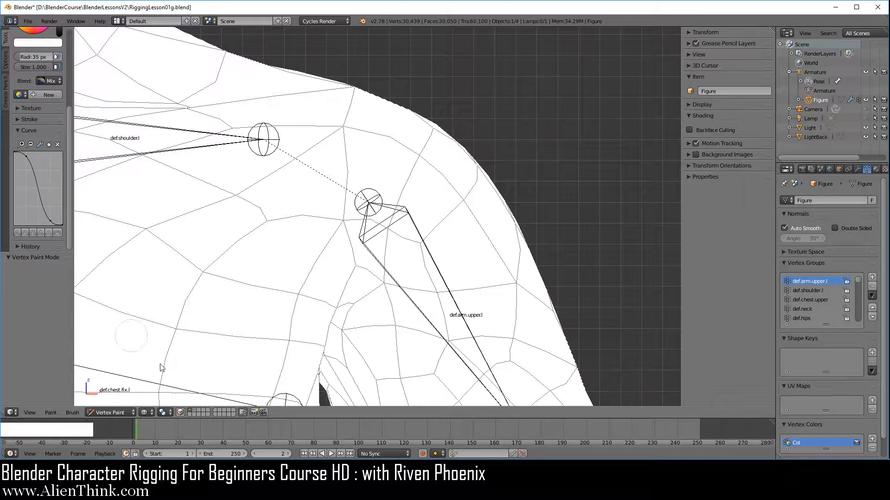
left_click(111, 413)
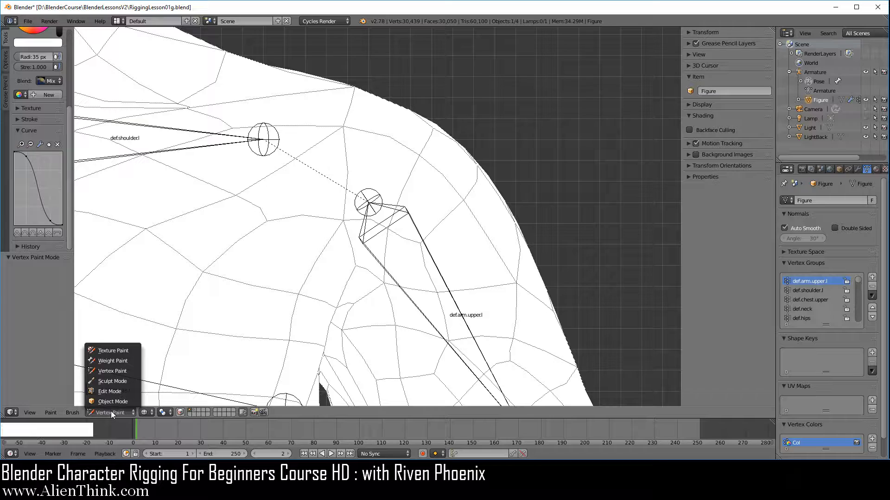
left_click(121, 383)
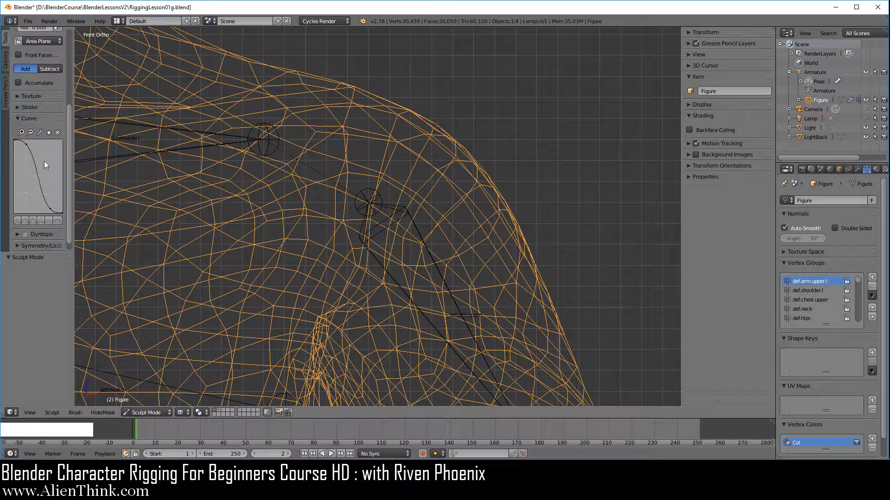
Step: Switch the figure to Texture Paint, add simple UVs and a 1024 × 1024 px Diffuse Color paint slot, and show the brush's falloff curve
left_click(154, 413)
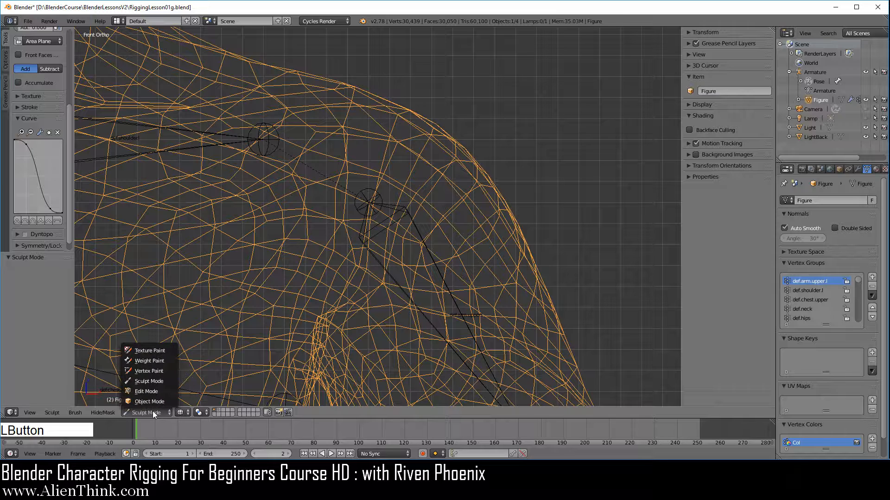
left_click(159, 352)
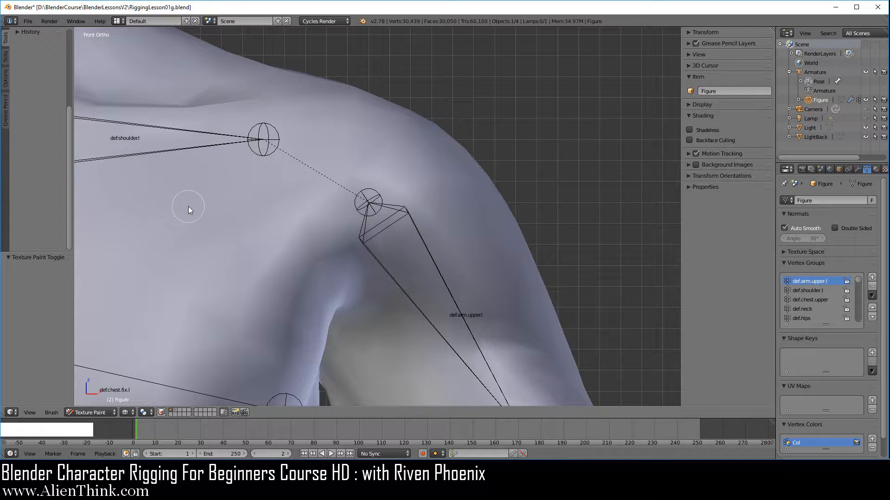
left_click(70, 60)
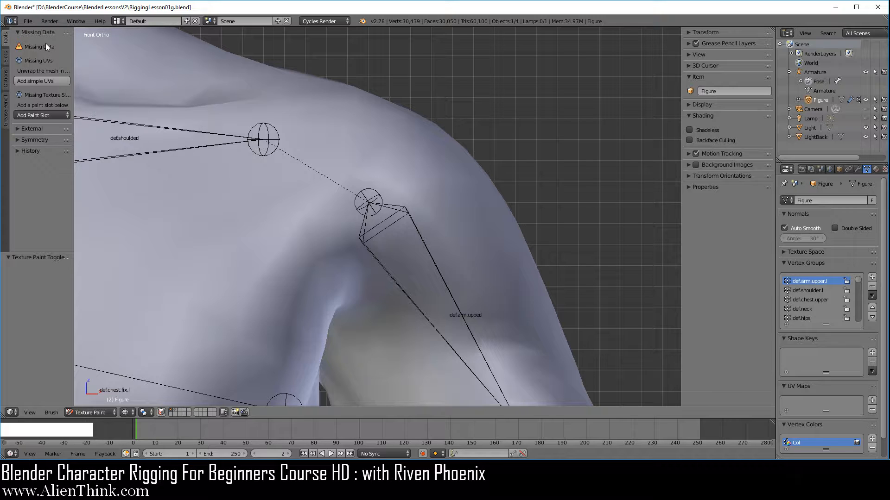
left_click(37, 79)
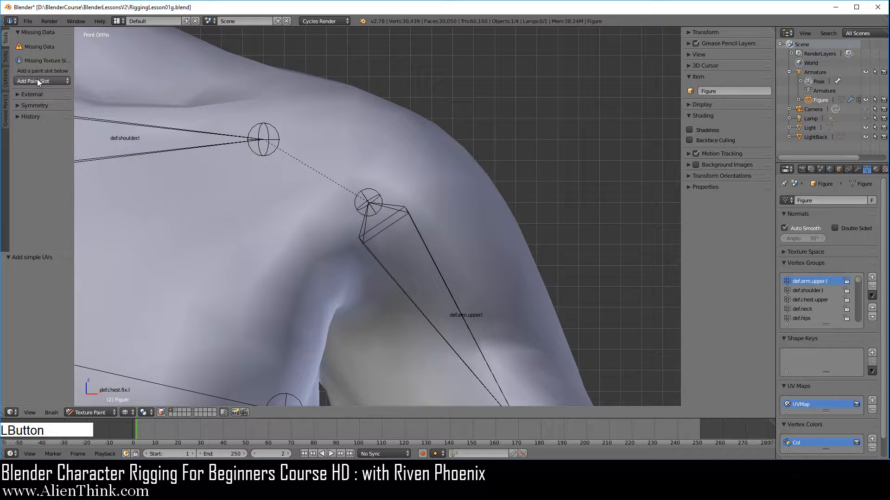
left_click(28, 81)
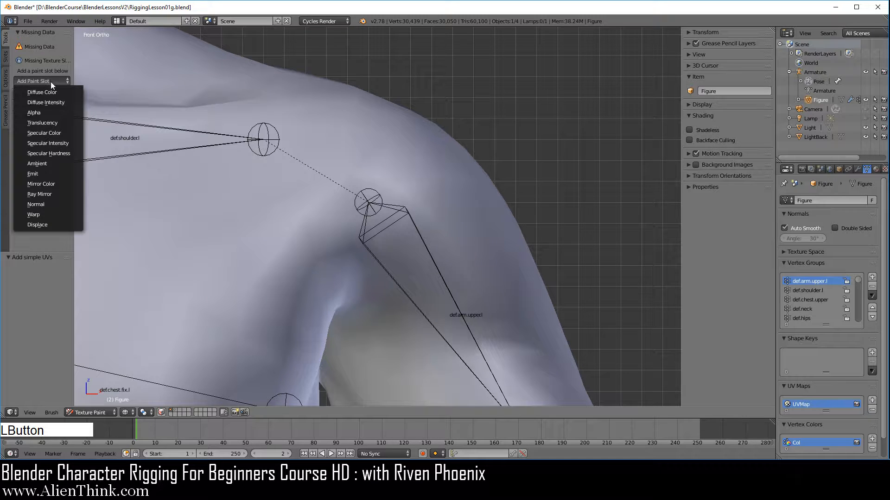
left_click(59, 90)
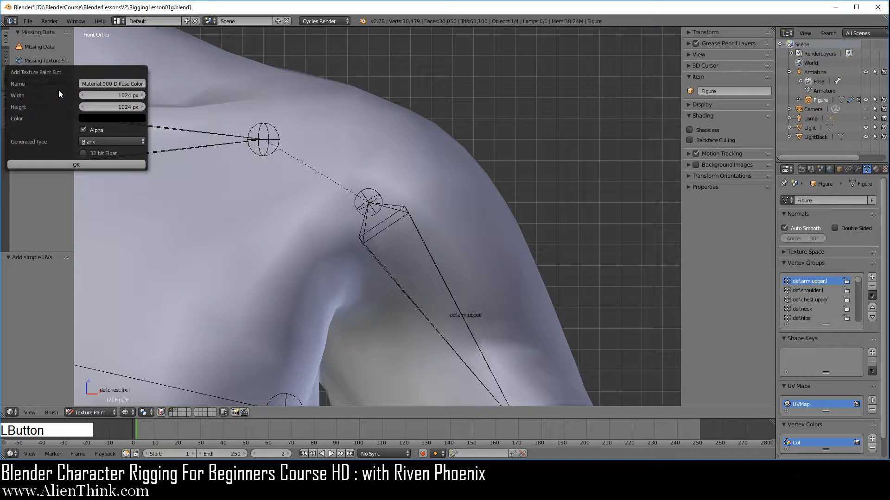
left_click(77, 164)
scroll(58, 169, "down", 10)
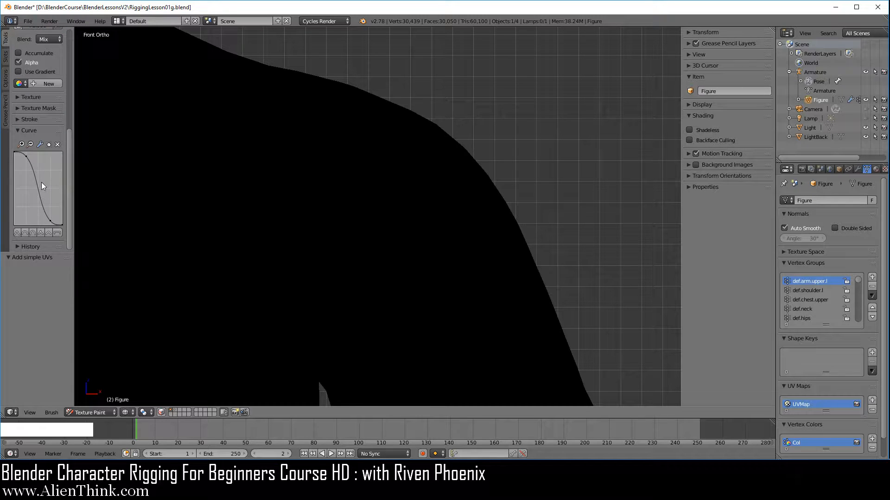
Step: Reopen RiggingLesson01g.blend from the recent files, discarding the added UVs and paint slot
left_click(27, 21)
mouse_move(37, 51)
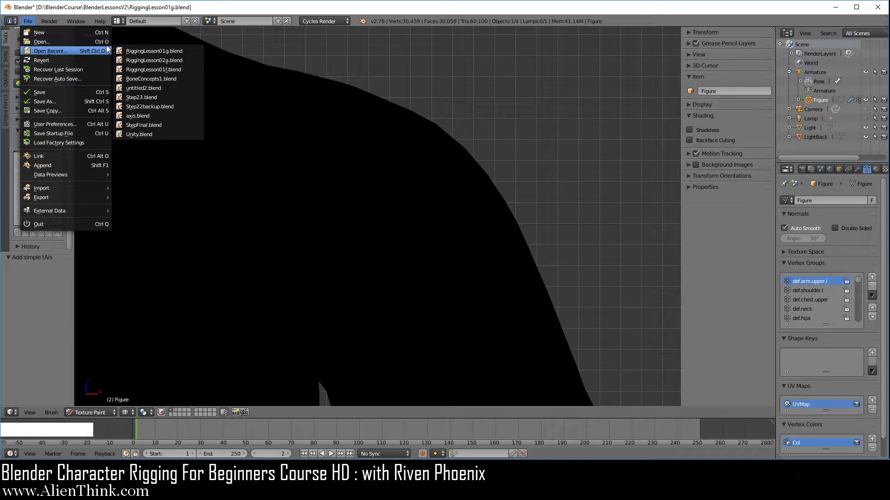
left_click(139, 51)
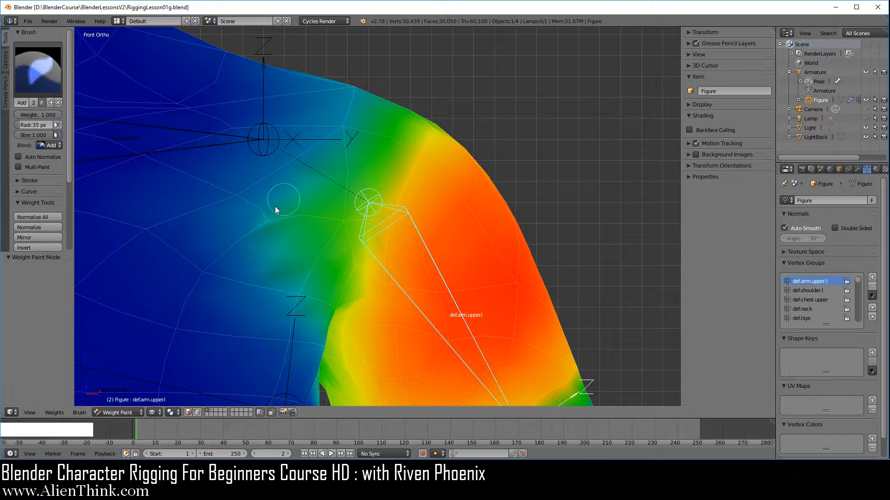
Step: Switch the figure to Vertex Paint and paint a blue spot on top of the shoulder with the Draw brush
left_click(117, 412)
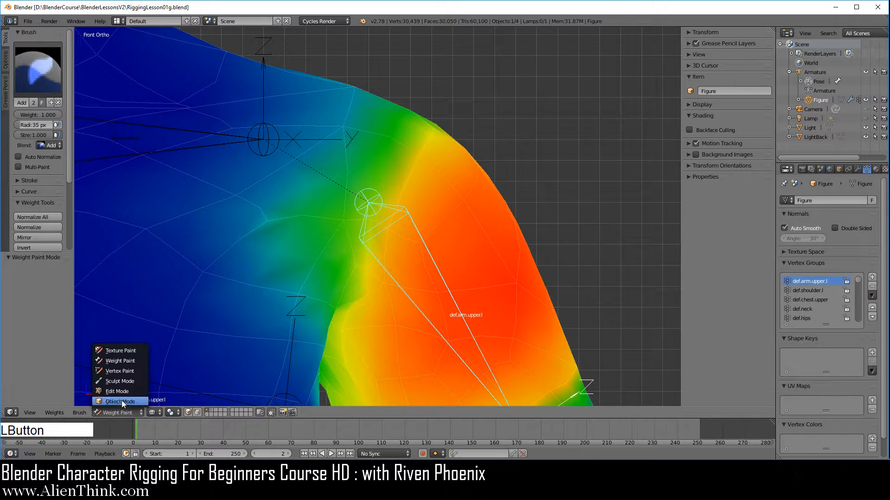
left_click(124, 371)
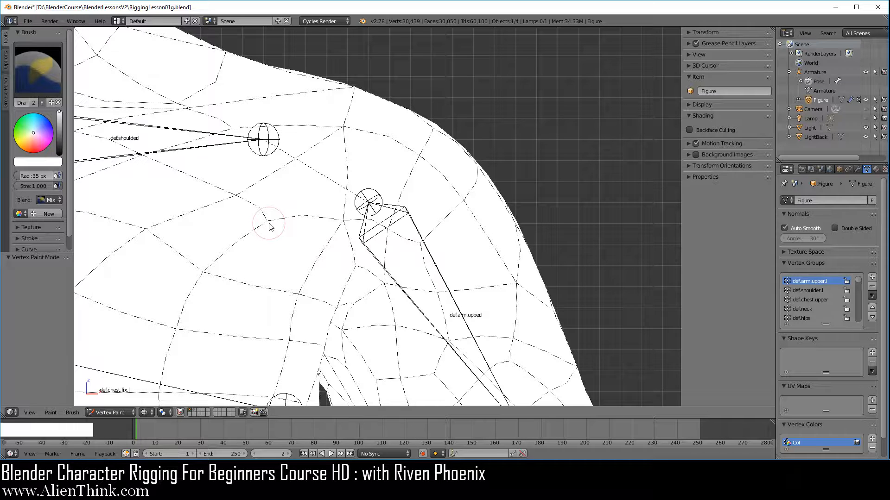
left_click(28, 74)
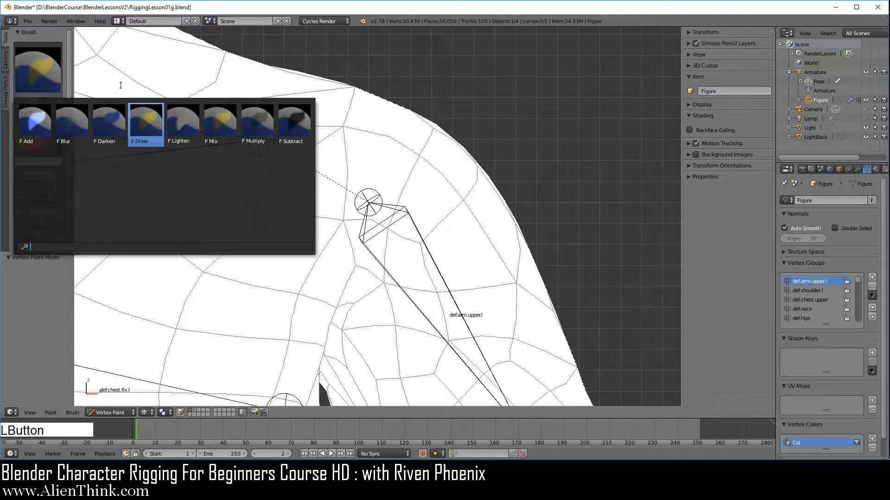
left_click(153, 125)
left_click_drag(40, 136, 45, 127)
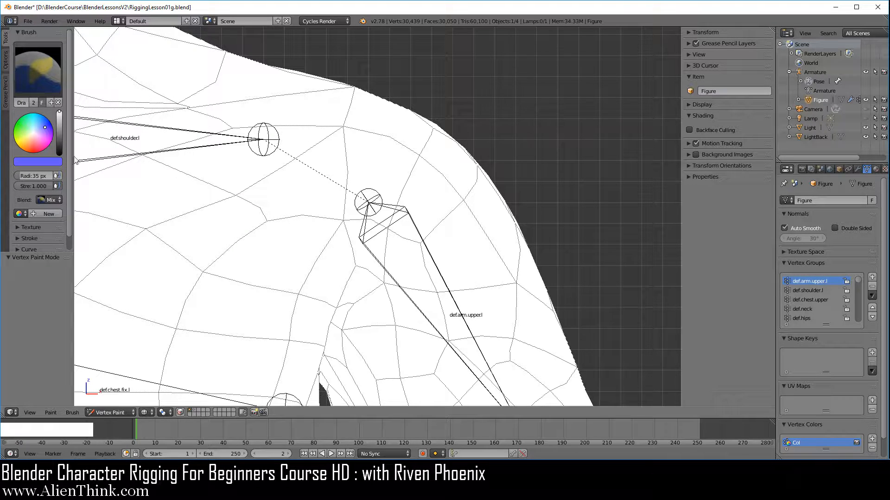
left_click_drag(410, 159, 421, 162)
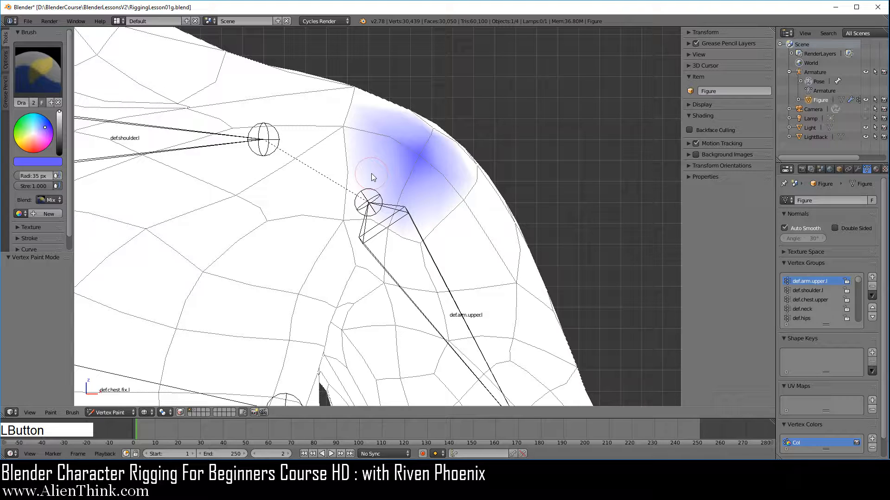
left_click(38, 70)
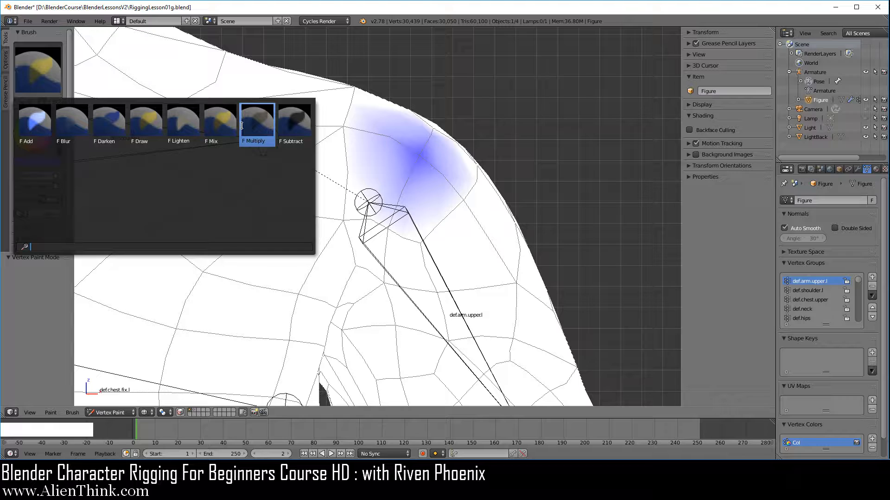
left_click(431, 215)
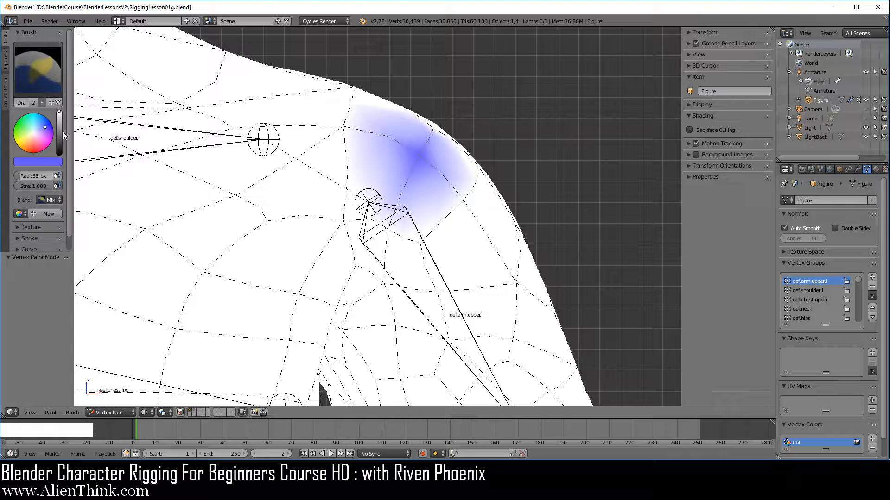
left_click(108, 413)
left_click(128, 412)
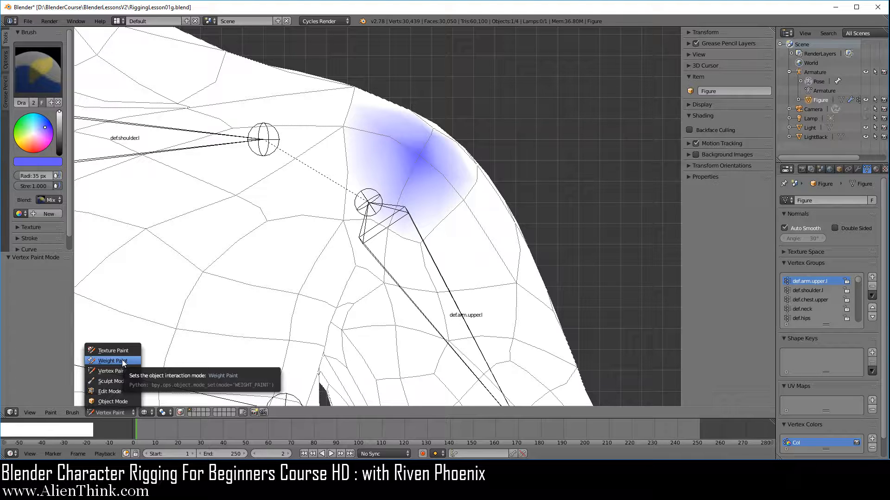
Step: Reopen RiggingLesson01g.blend from the recent files, discarding the blue vertex paint on the shoulder
left_click(28, 21)
mouse_move(92, 51)
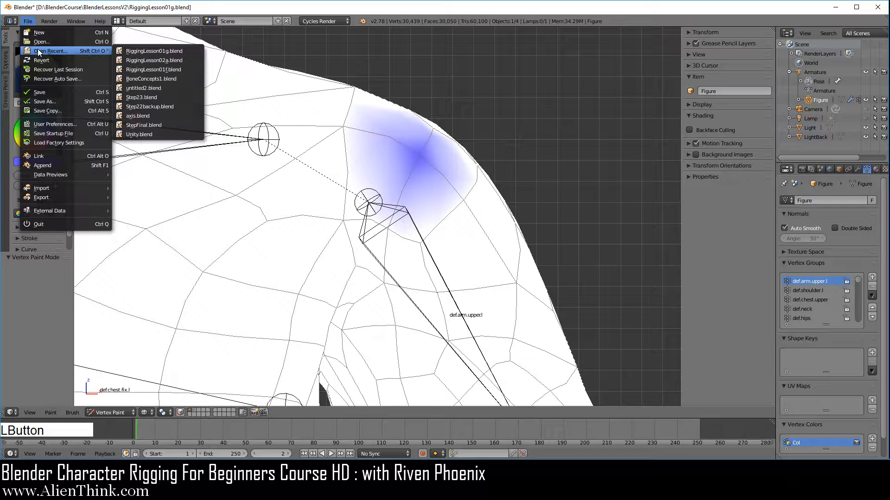
left_click(132, 52)
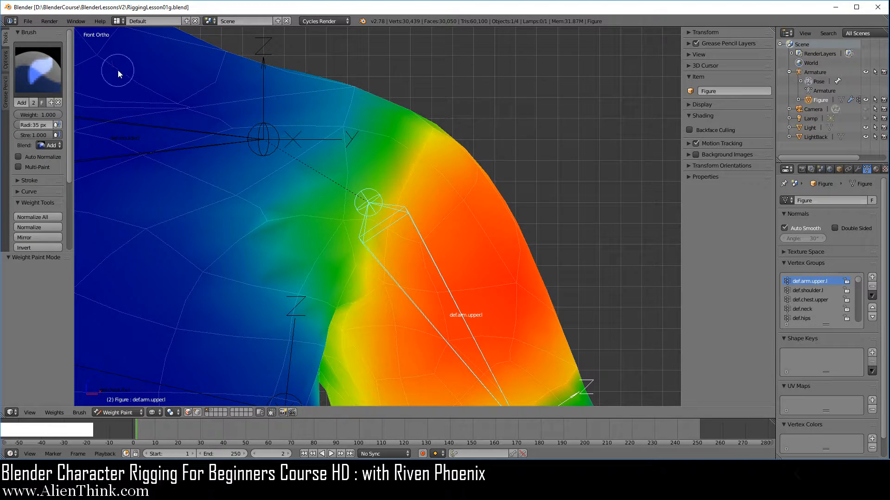
Step: Widen the tool shelf and examine the figure's mesh data-block list, shape key and vertex group settings
left_click_drag(73, 77, 124, 73)
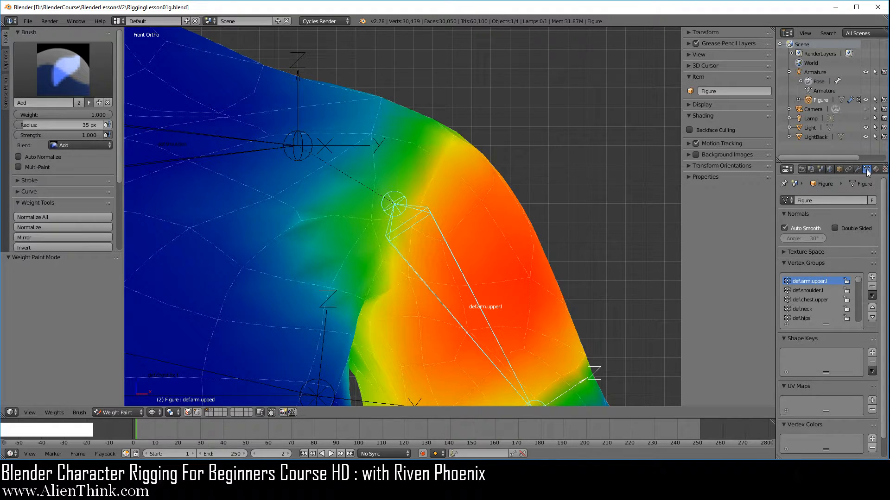
left_click(785, 200)
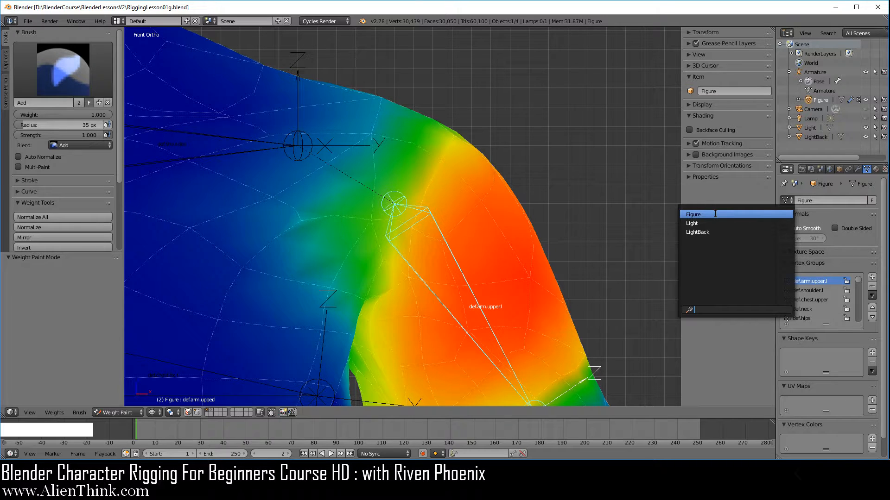
left_click(864, 208)
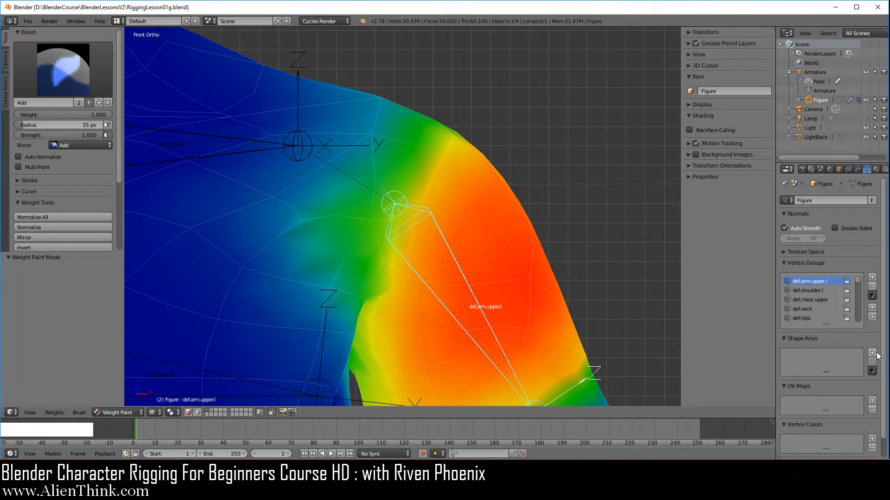
left_click(872, 372)
left_click(872, 297)
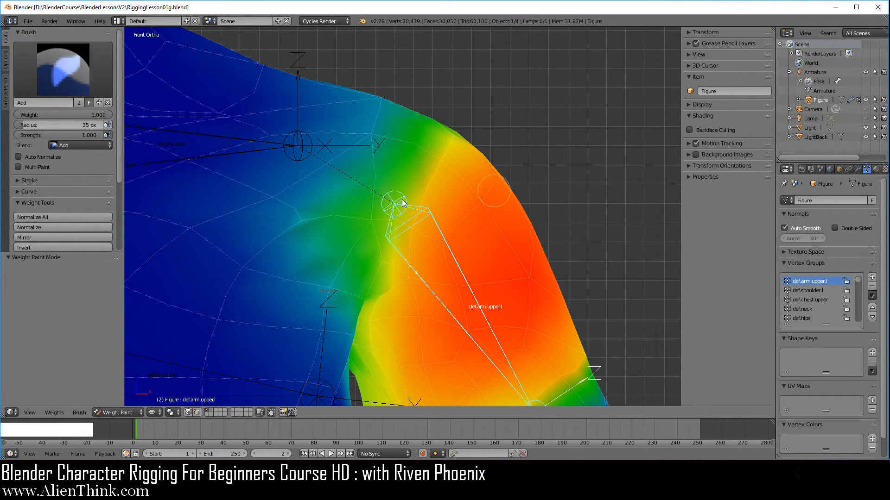
Step: Reload RiggingLesson01g.blend from the recent files to restore the saved interface layout and view
left_click(31, 22)
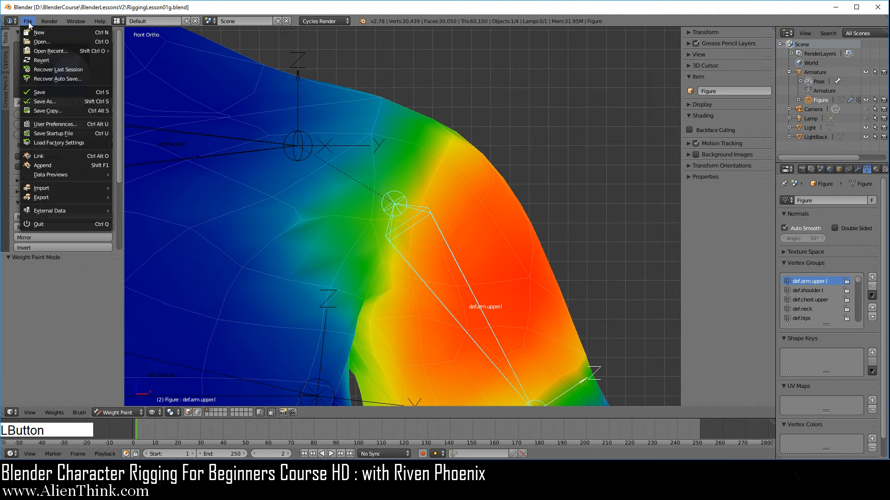
mouse_move(102, 50)
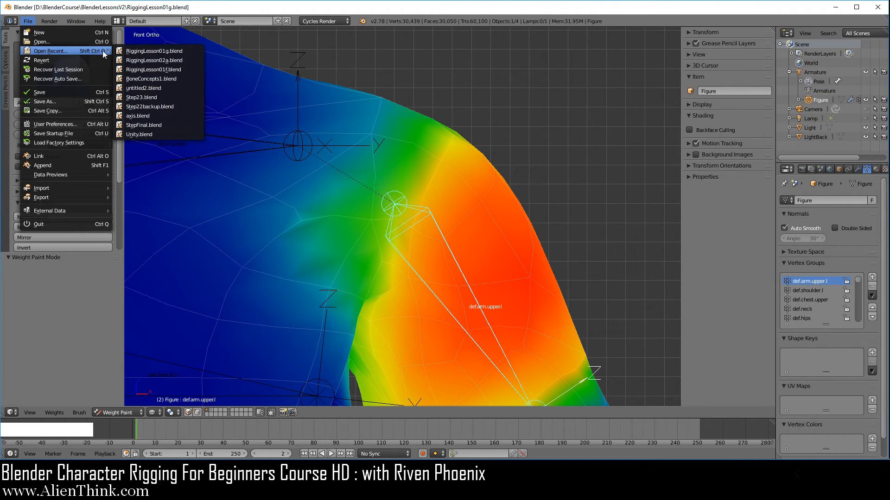
left_click(135, 51)
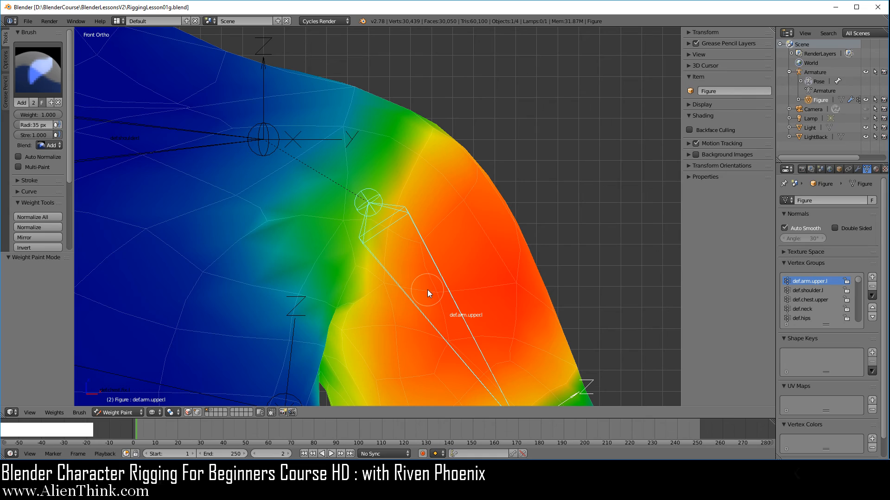